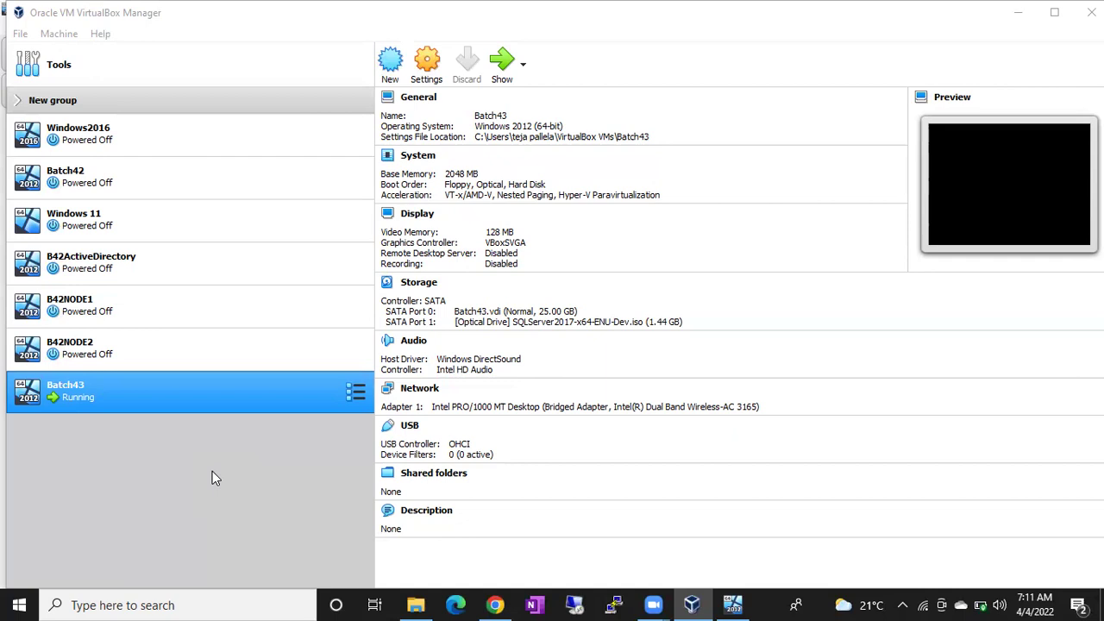
Load the amazon.in home page in Chrome
left_click(494, 604)
type("amazoin.in")
key("Return")
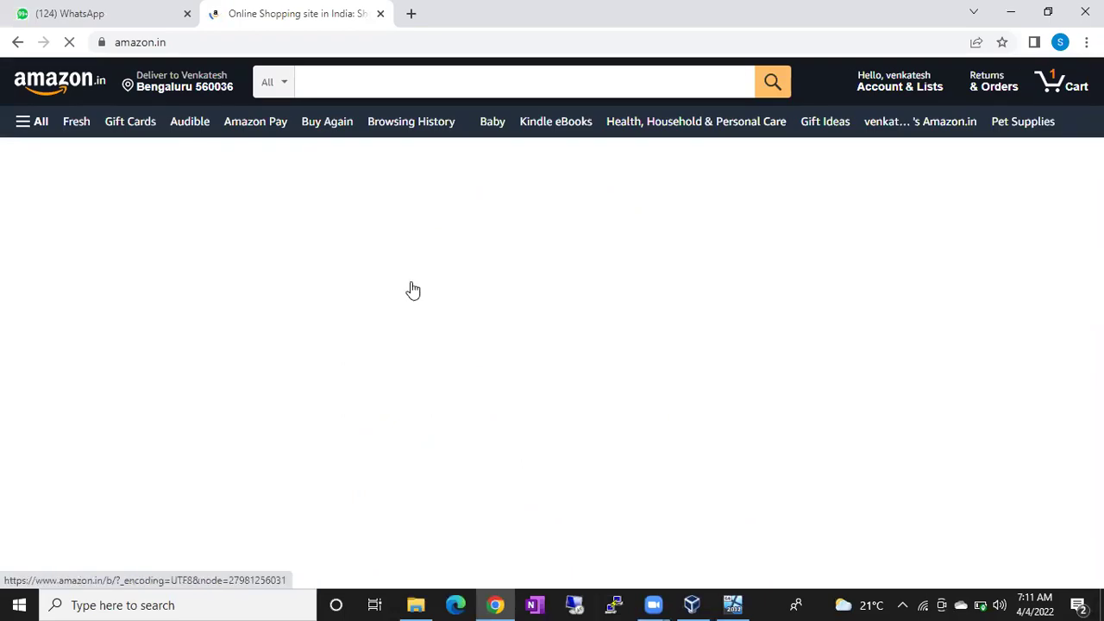
Scroll to the frequently repurchased grocery row, view the Catch Hing product, and return home
scroll(410, 289, "down", 2)
scroll(411, 289, "down", 12)
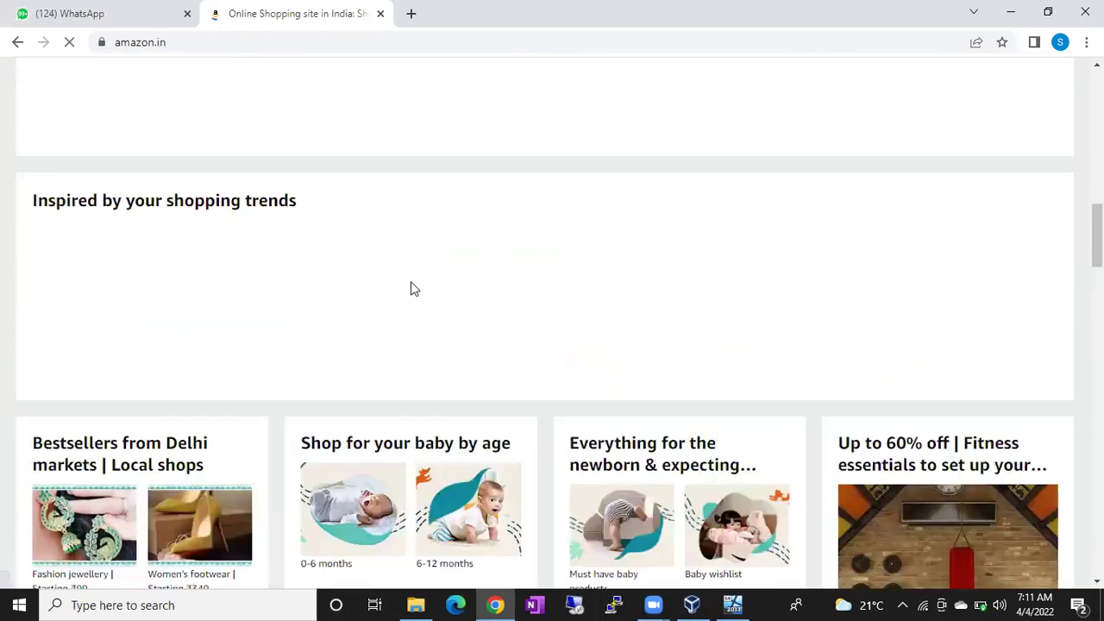
scroll(413, 290, "down", 9)
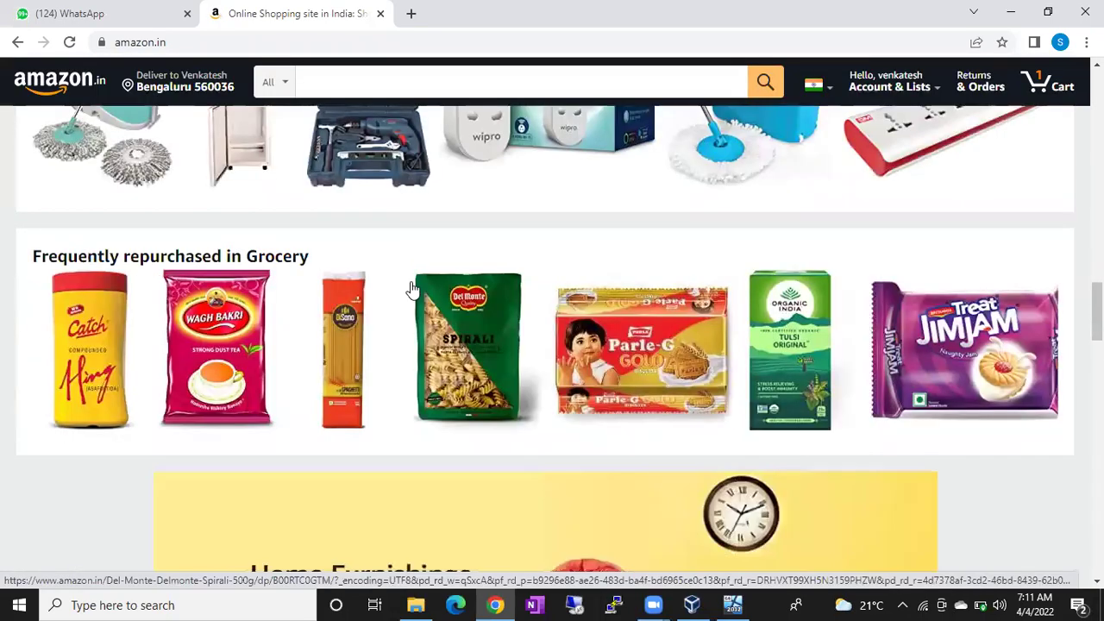
left_click(87, 358)
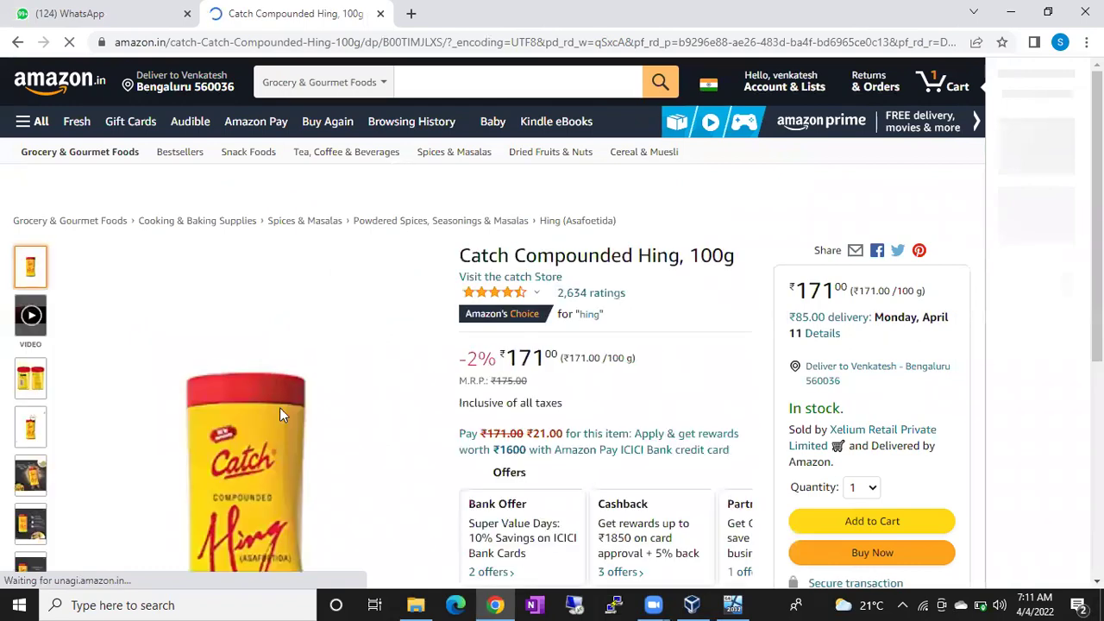
left_click(16, 43)
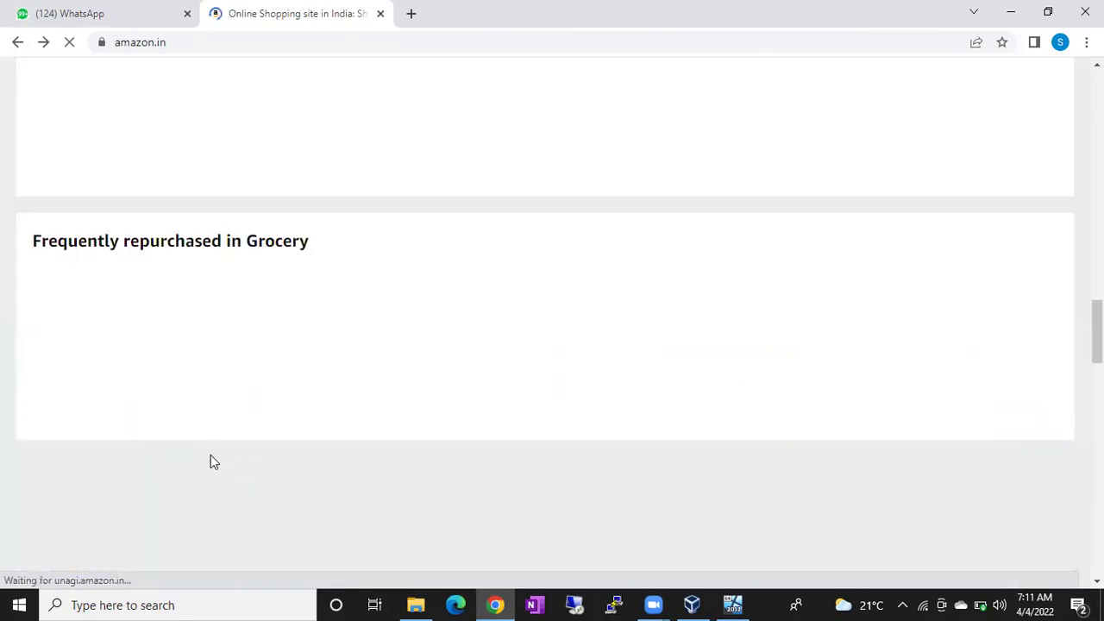
View the Wagh Bakri tea product page and go back to the home page
scroll(210, 412, "down", 1)
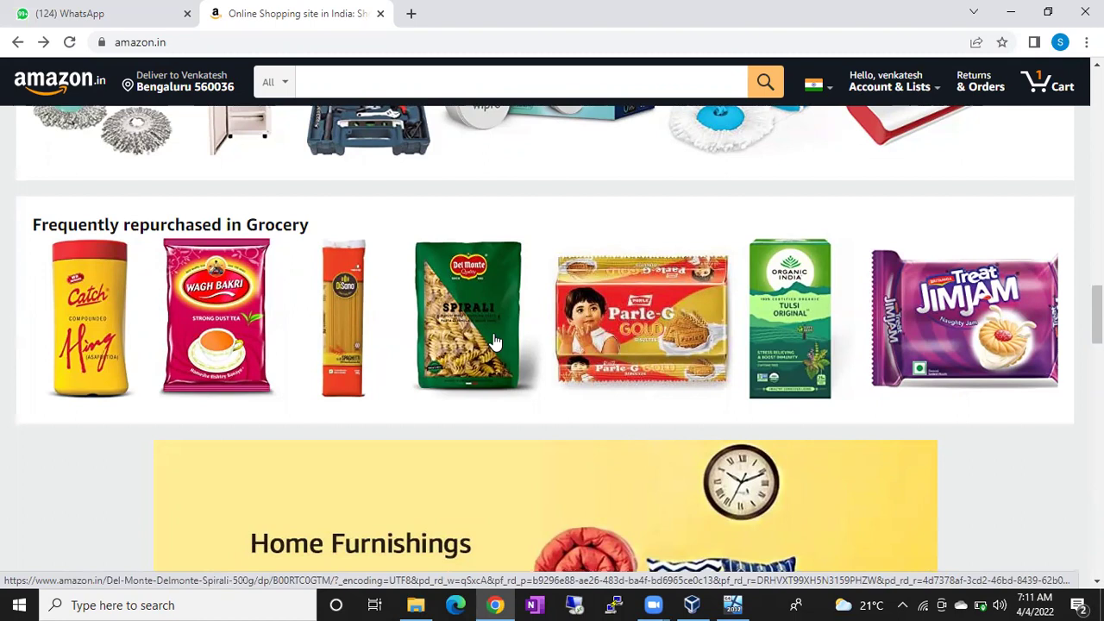
left_click(212, 324)
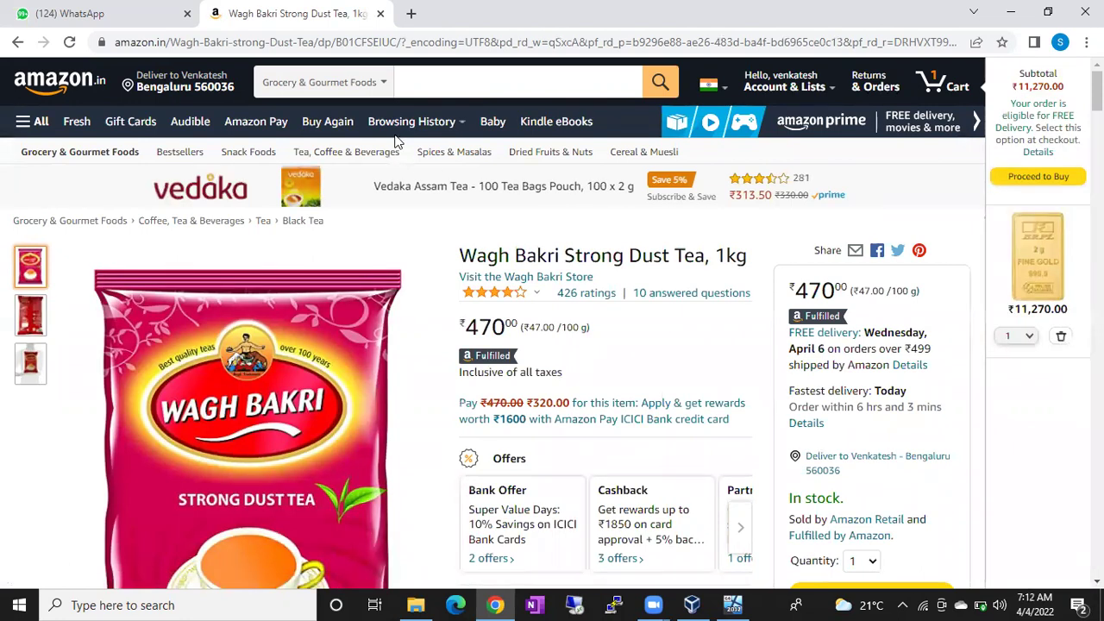
left_click(17, 42)
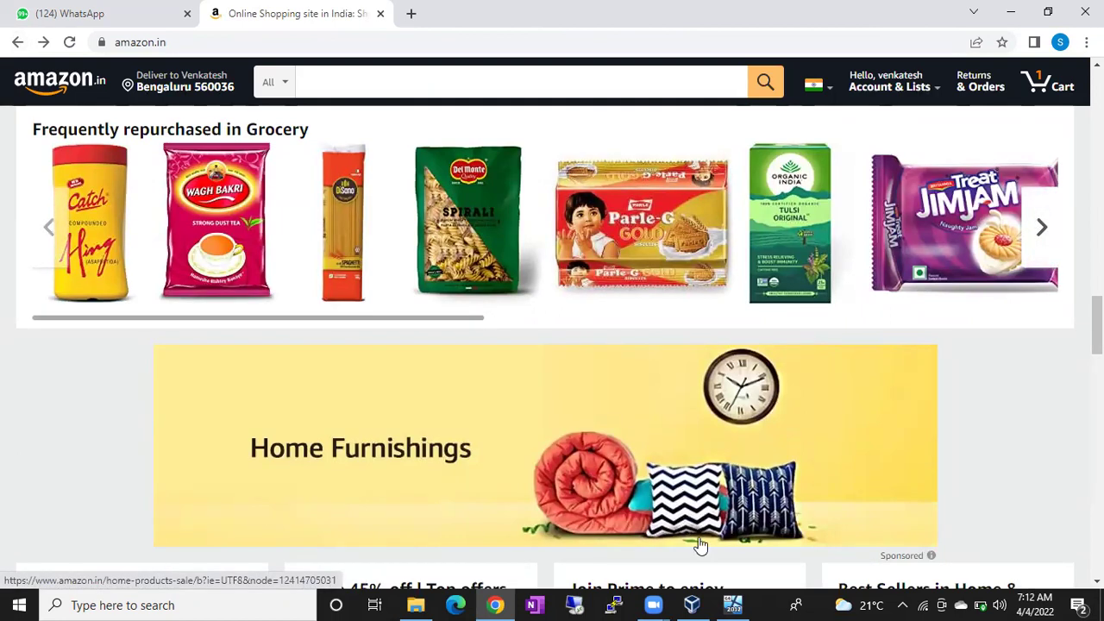
Bring up the Batch43 VM, dismiss both notices, and sign in with the Administrator password
left_click(733, 603)
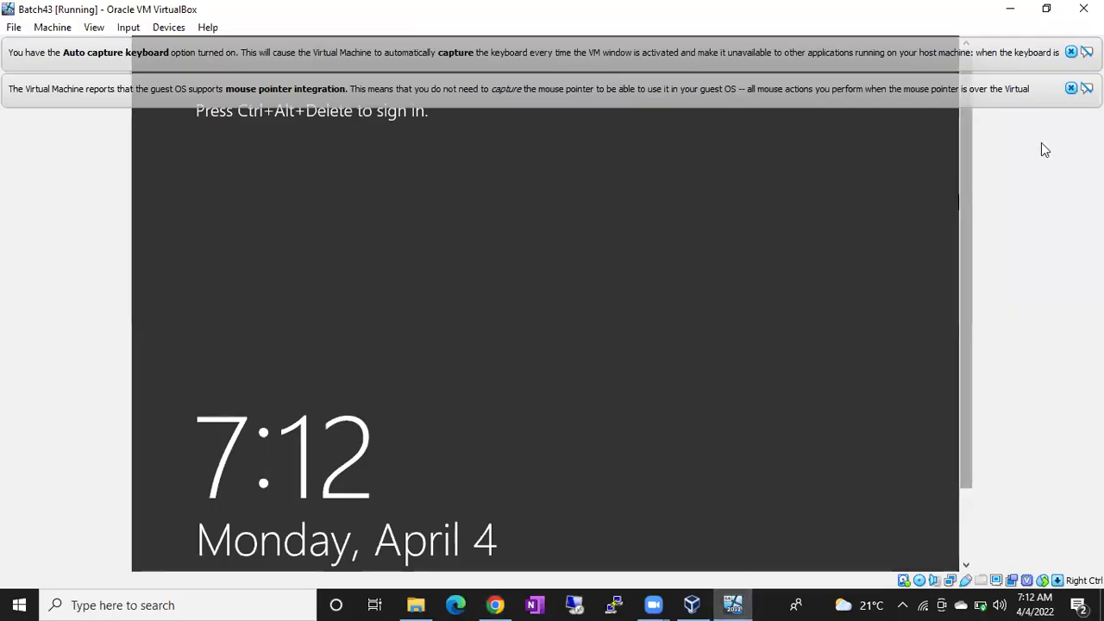
left_click(1070, 88)
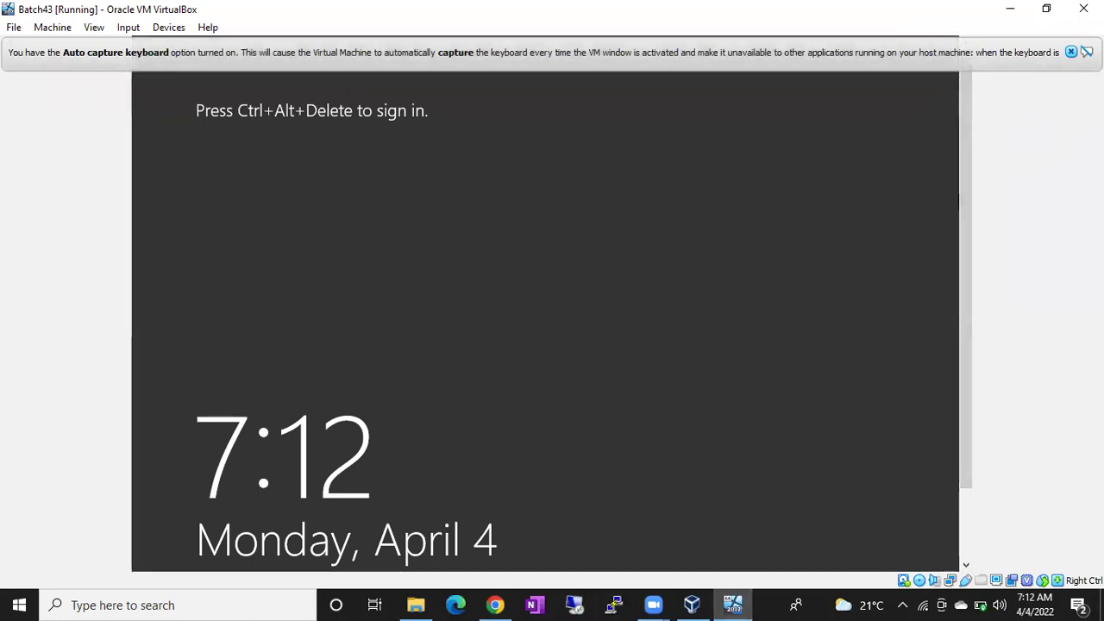
left_click(1070, 52)
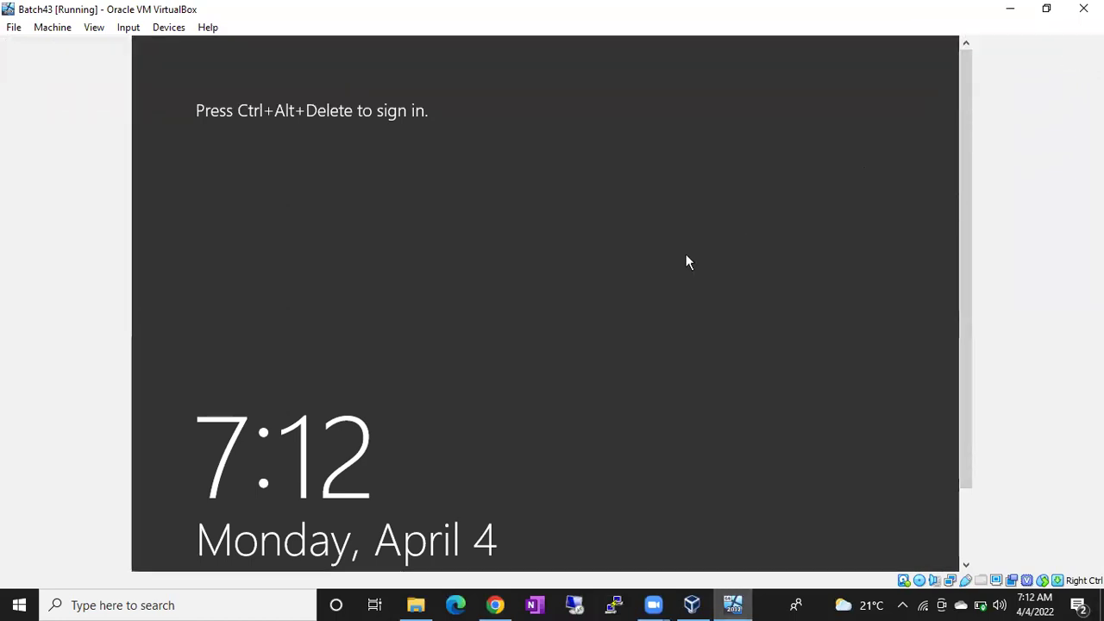
key("ctrl+alt+Delete")
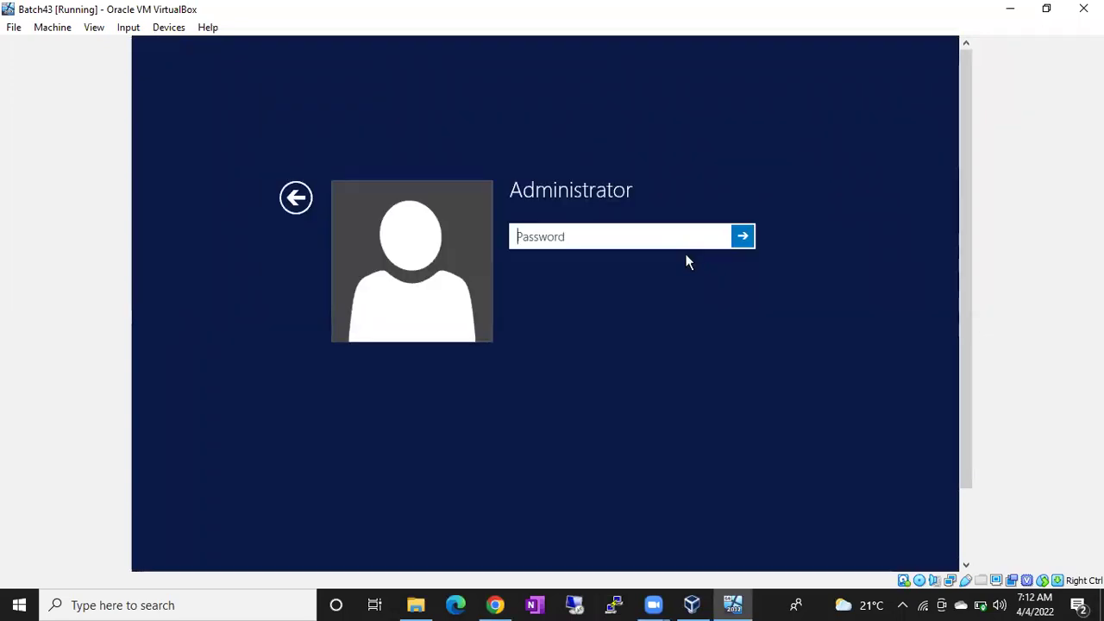
type("Pa$$w0rd@123")
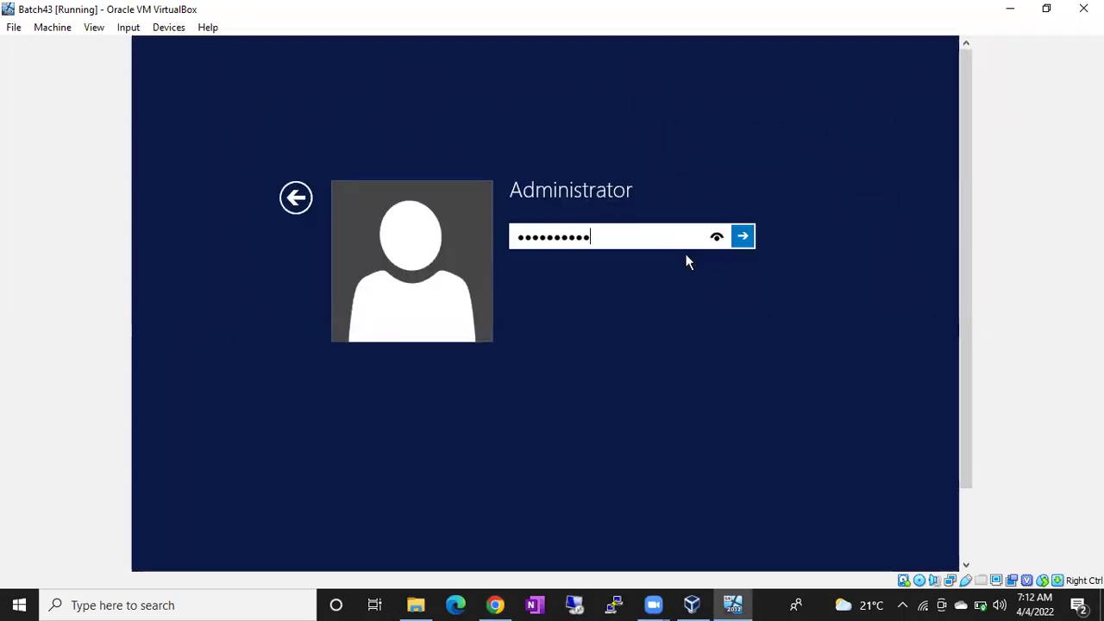
key("Return")
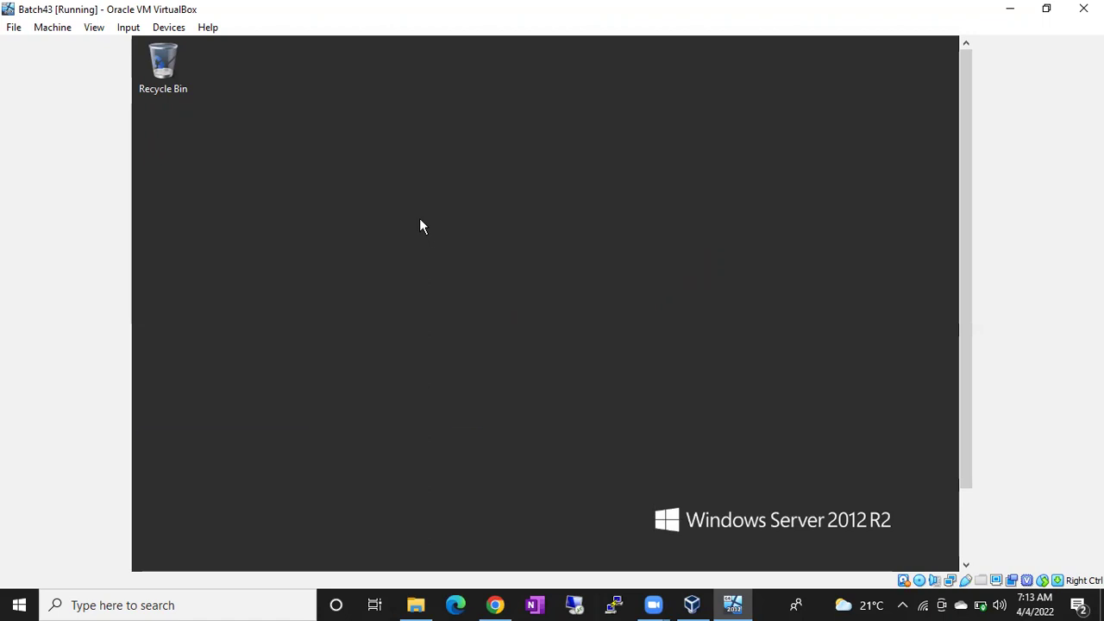
Run ipconfig in a command prompt to show the VM's IPv4 address 192.168.1.5
key("super+r")
key("Return")
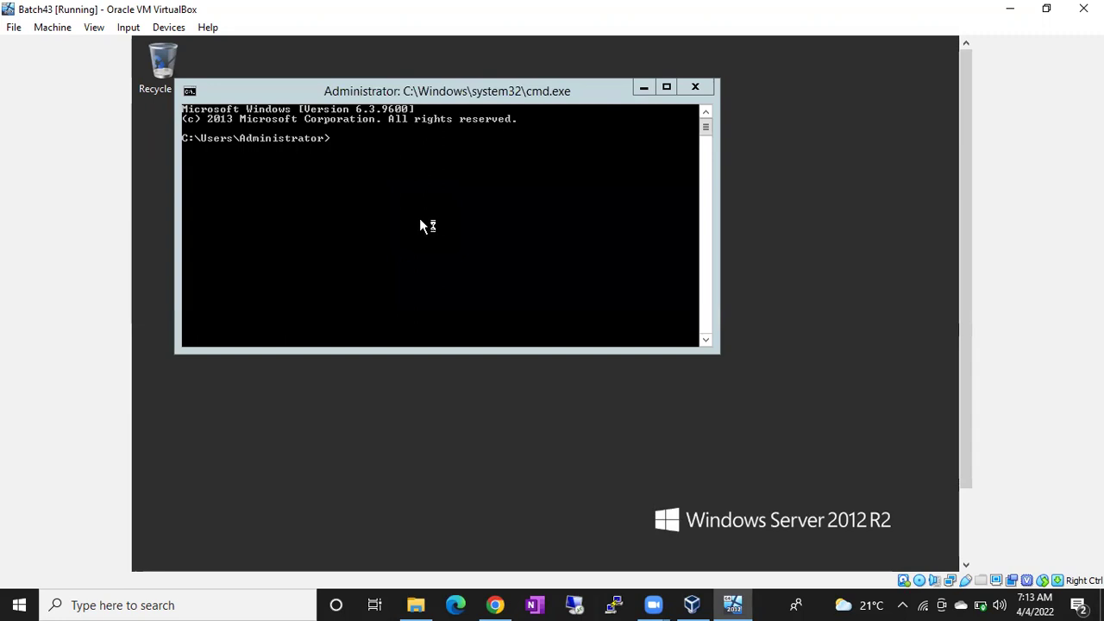
left_click(350, 156)
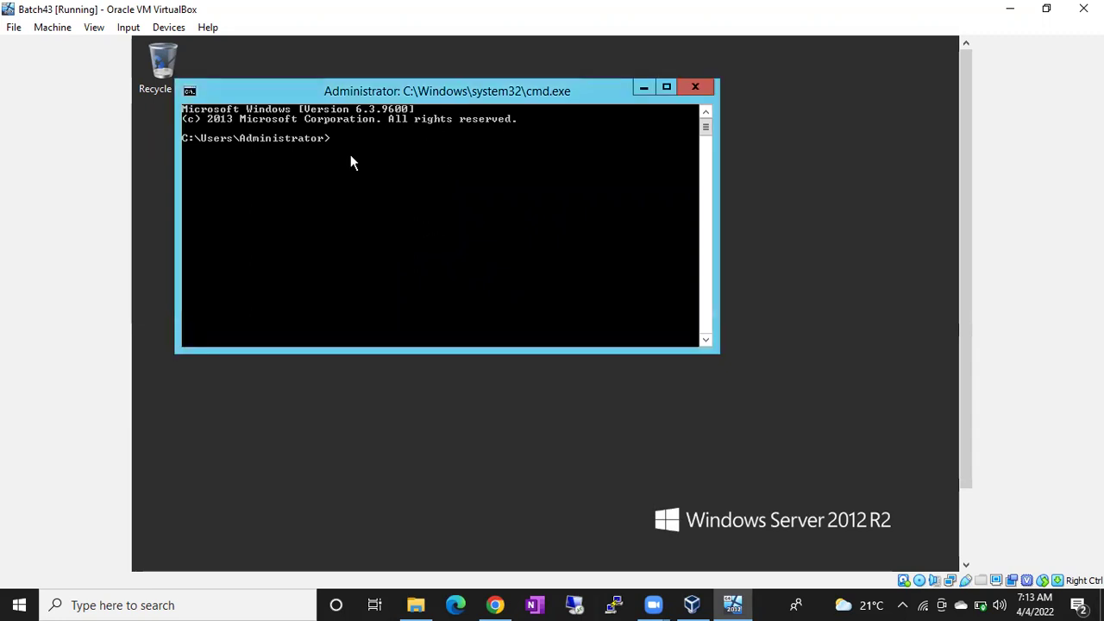
type("ipconfig")
key("Return")
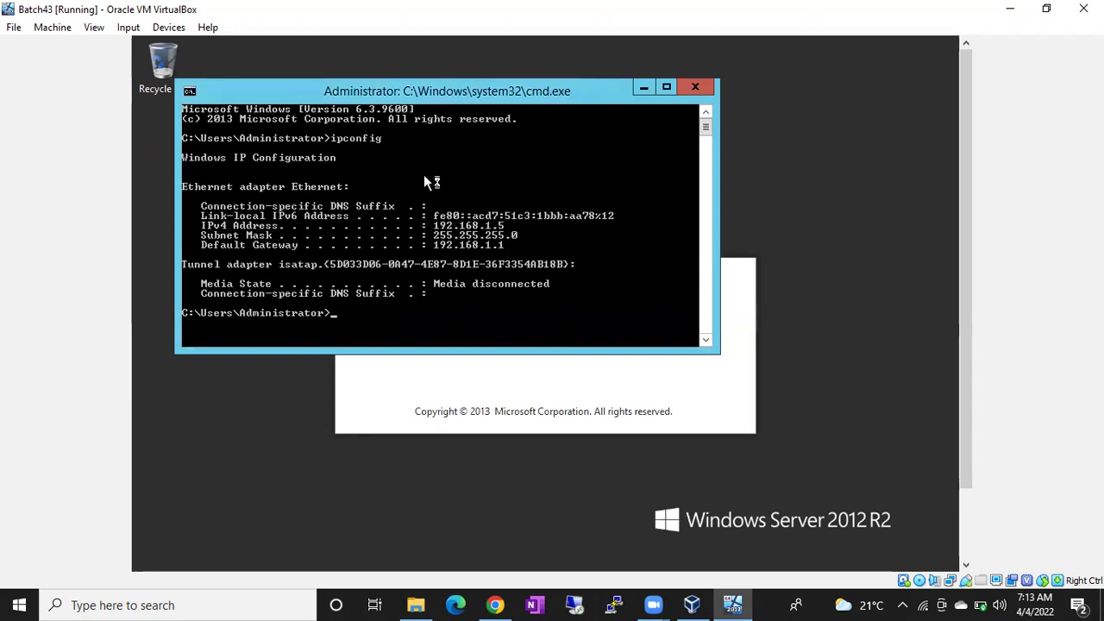
left_click(574, 605)
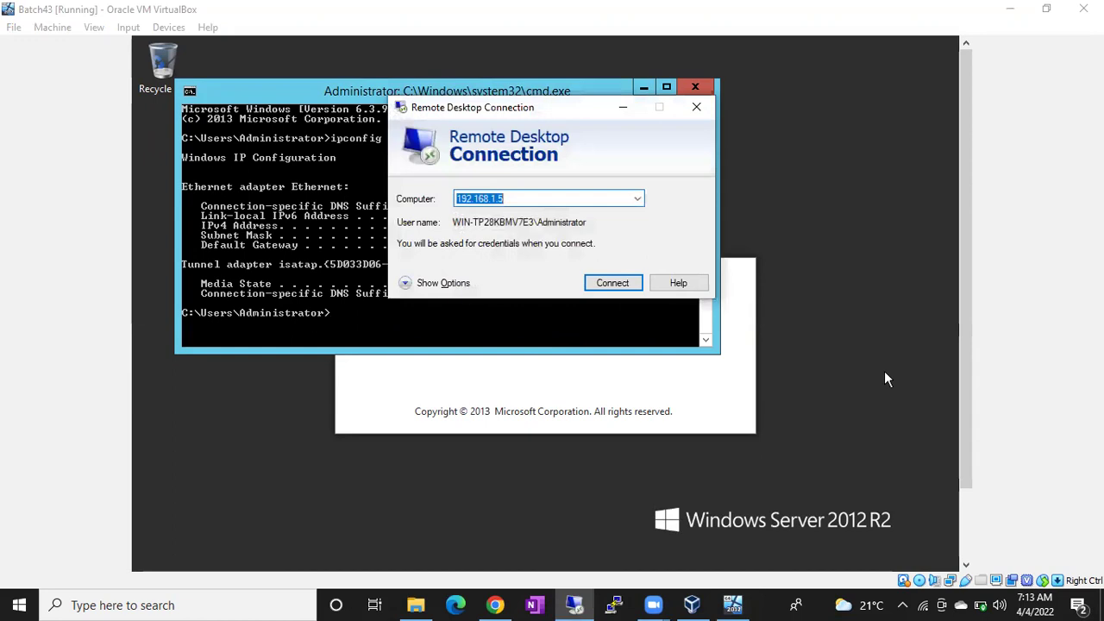
Connect to 192.168.1.5 with the Administrator password and accept the certificate warning
left_click(611, 287)
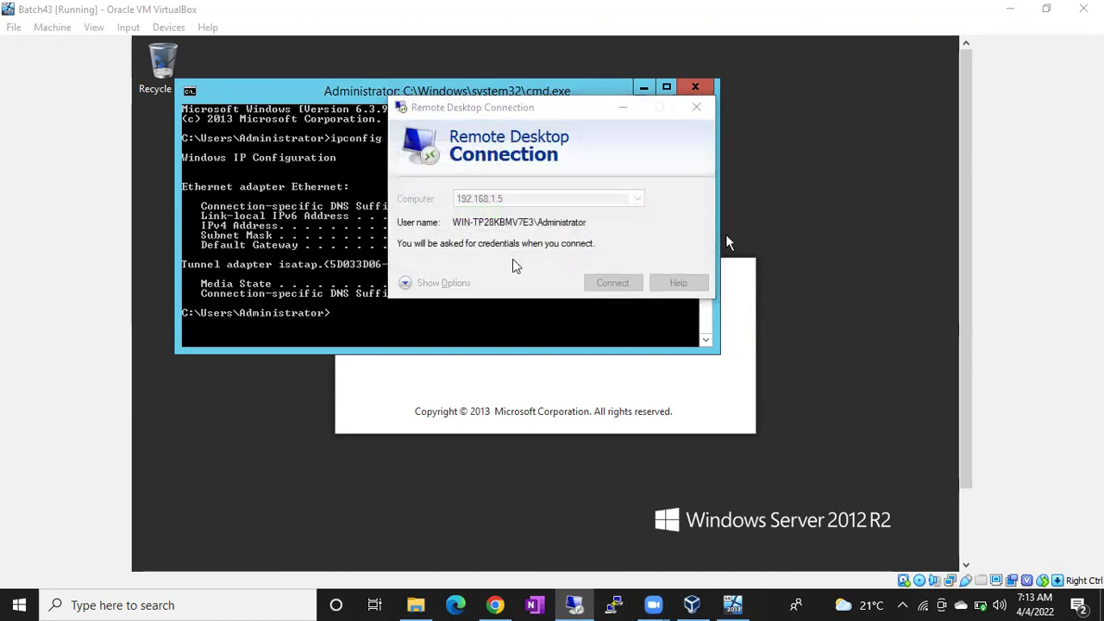
type("*******")
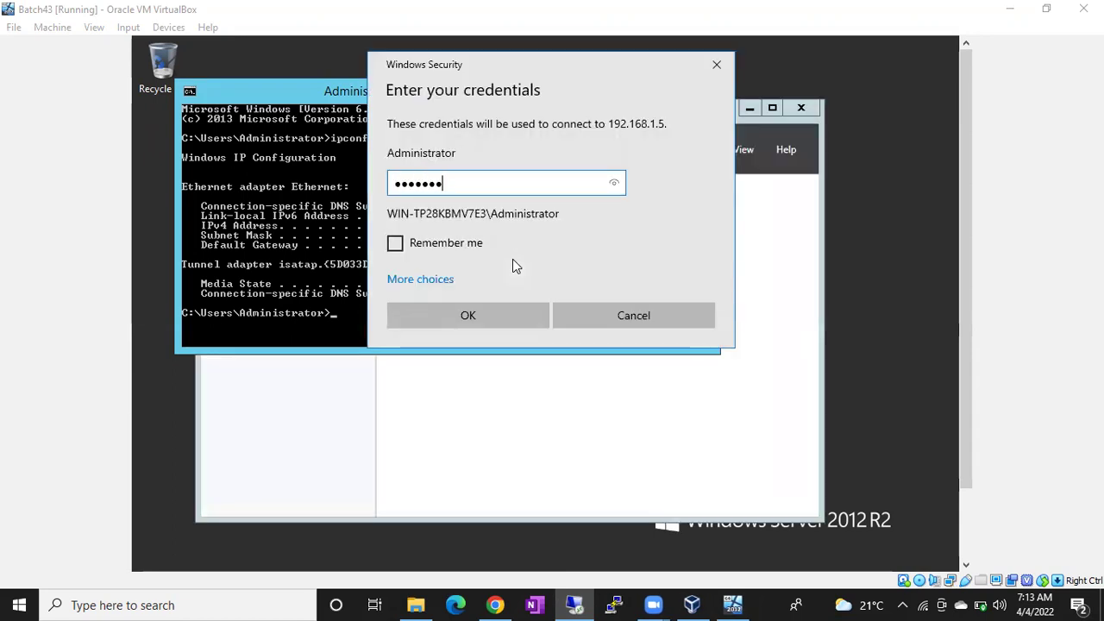
key("BackSpace")
key("BackSpace")
key("BackSpace")
key("BackSpace")
key("BackSpace")
key("BackSpace")
key("BackSpace")
type("*************")
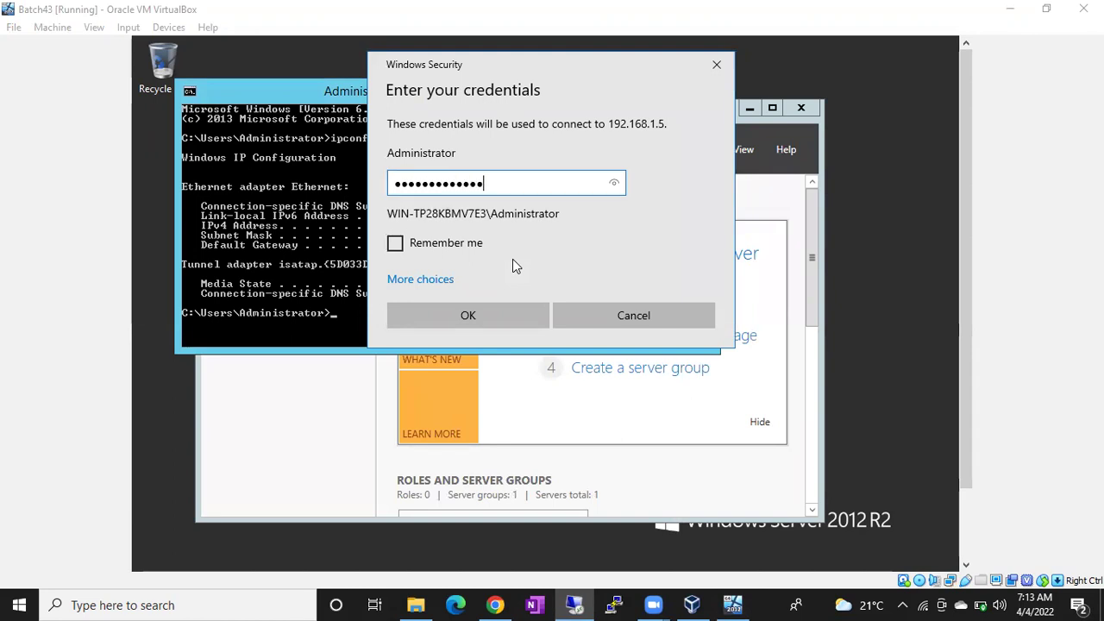
key("Return")
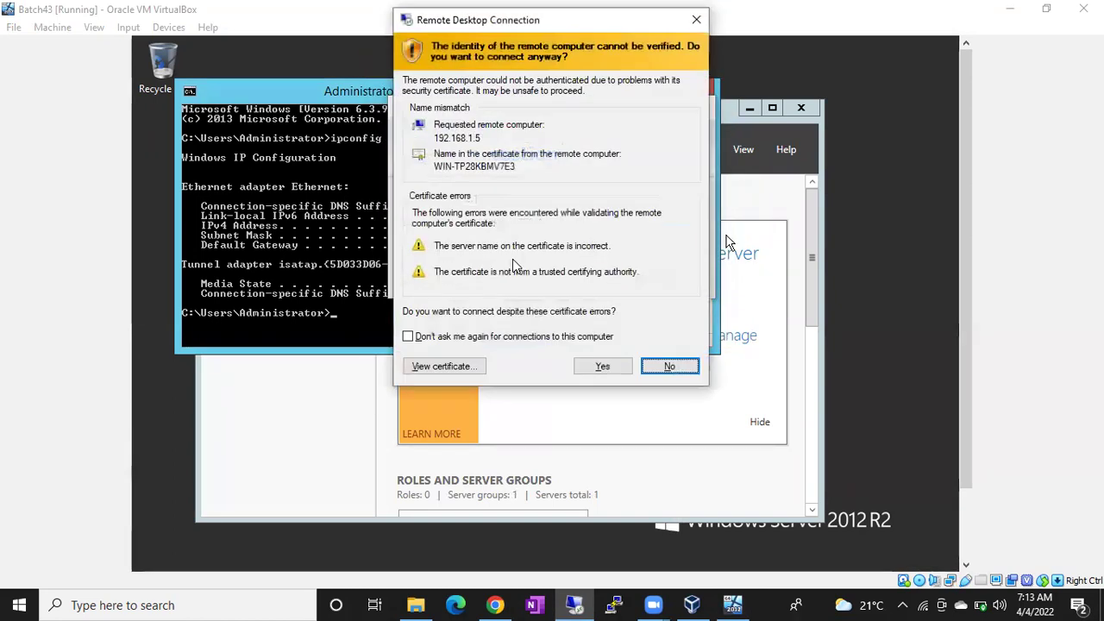
left_click(600, 366)
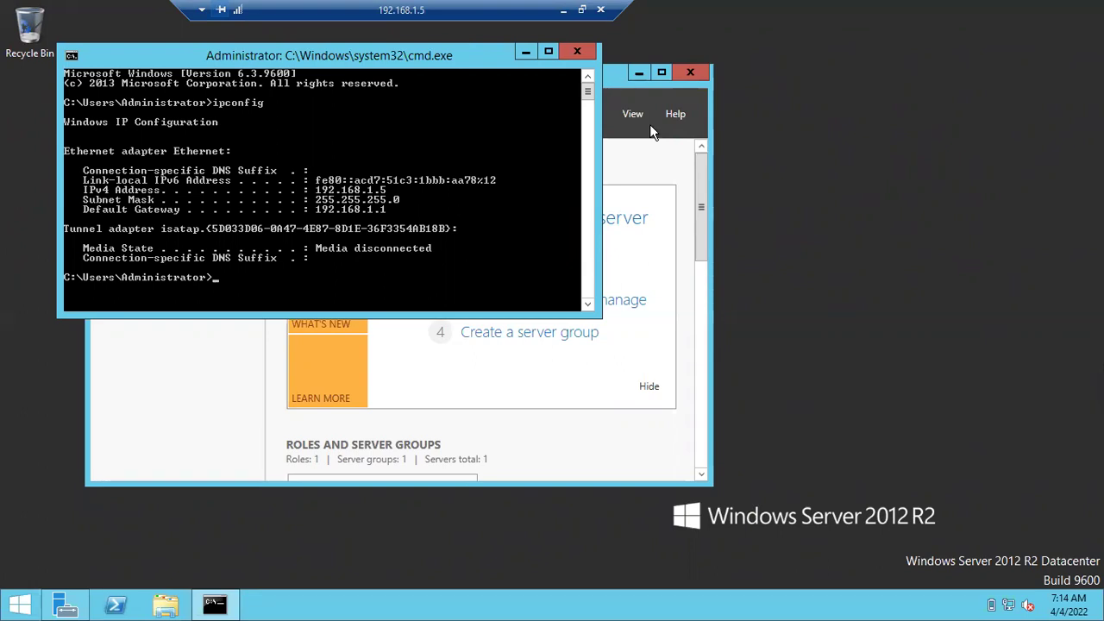
Search the server's Start screen for 'ssms'
left_click(526, 52)
key("super")
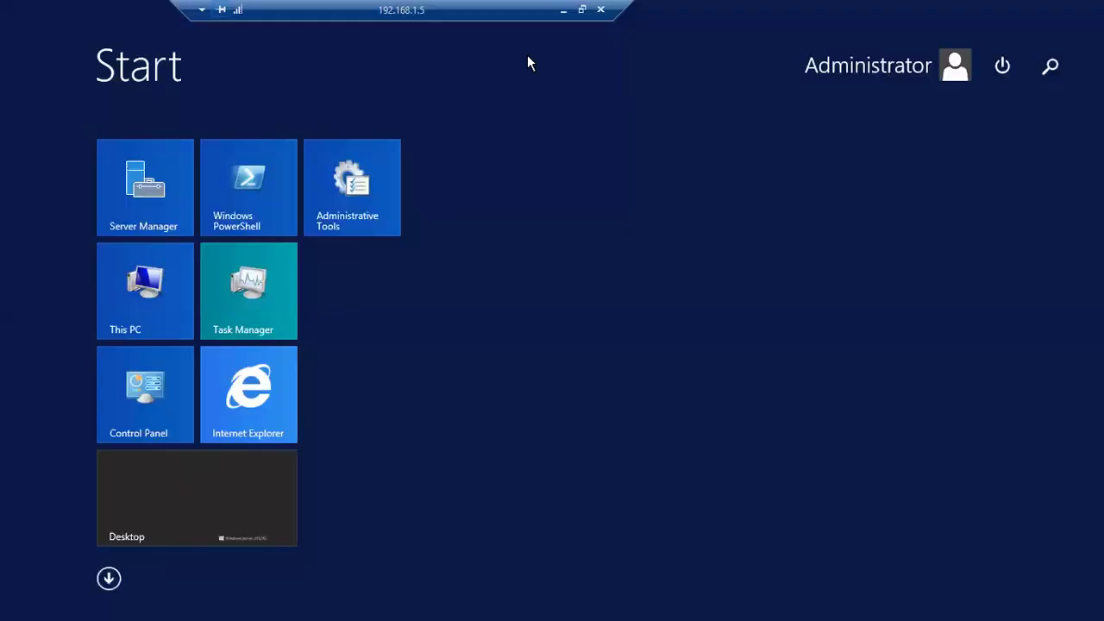
type("ssms")
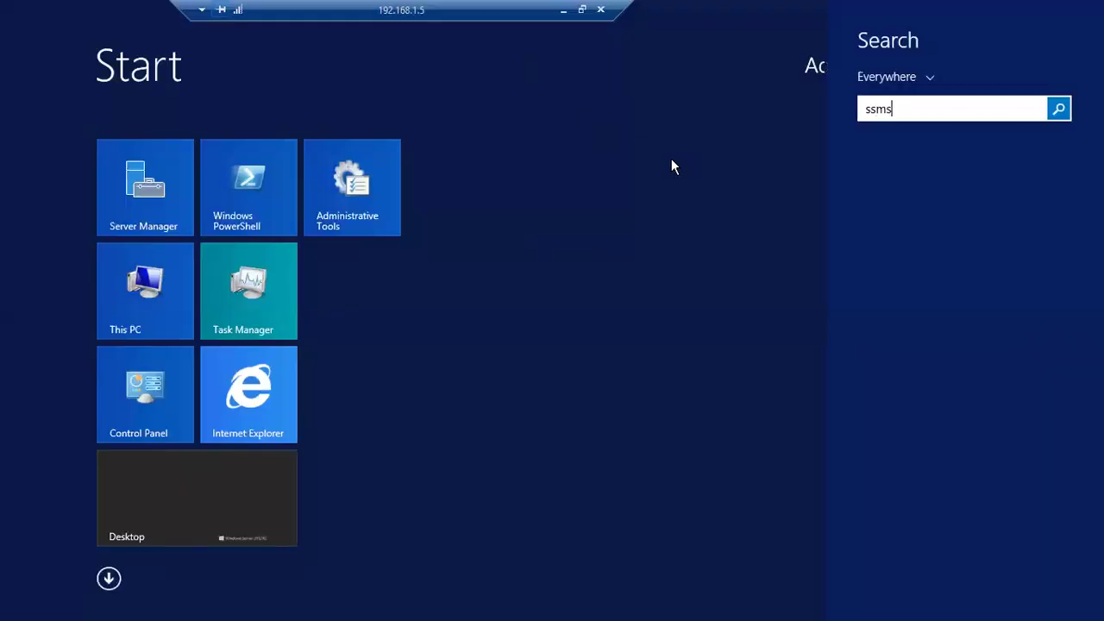
Try entering 'ssms' in the Run box, then cancel it
key("Escape")
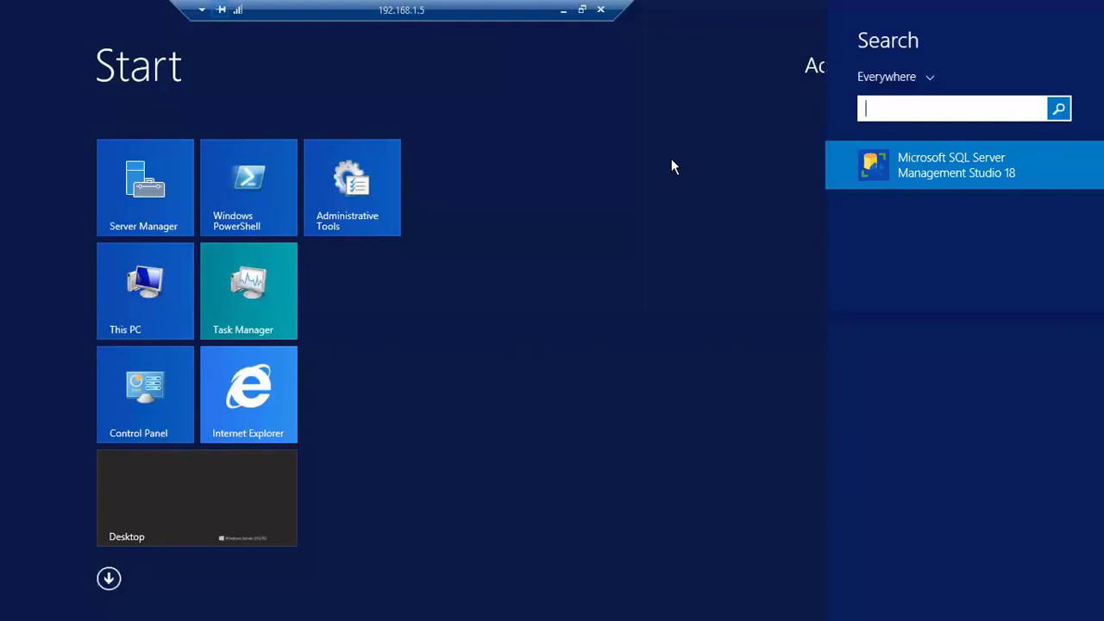
key("Escape")
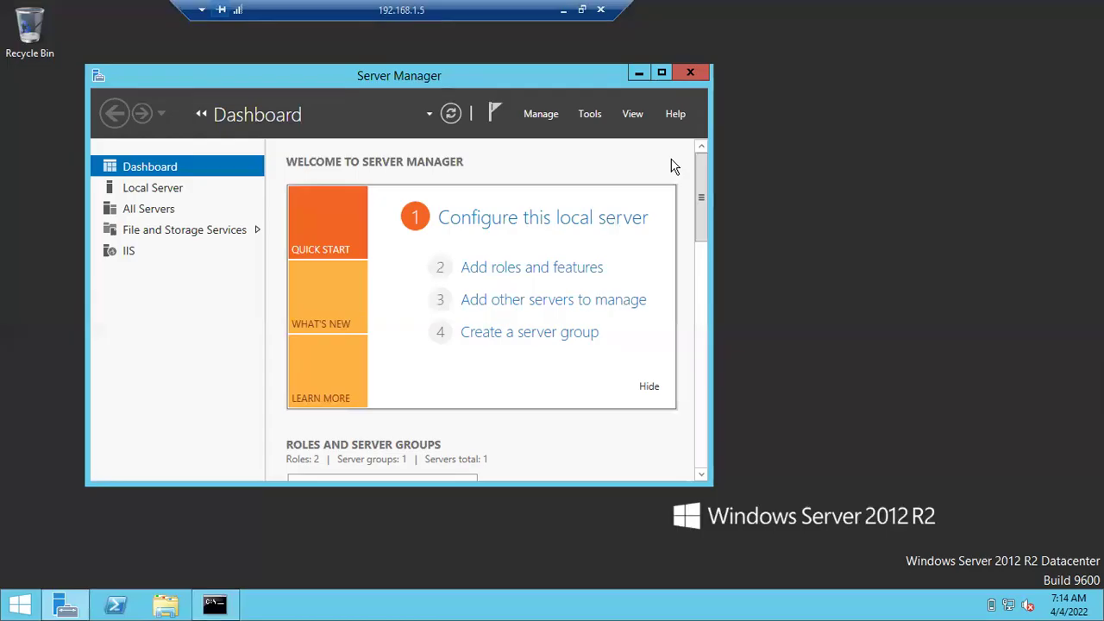
key("super+r")
type("ssms")
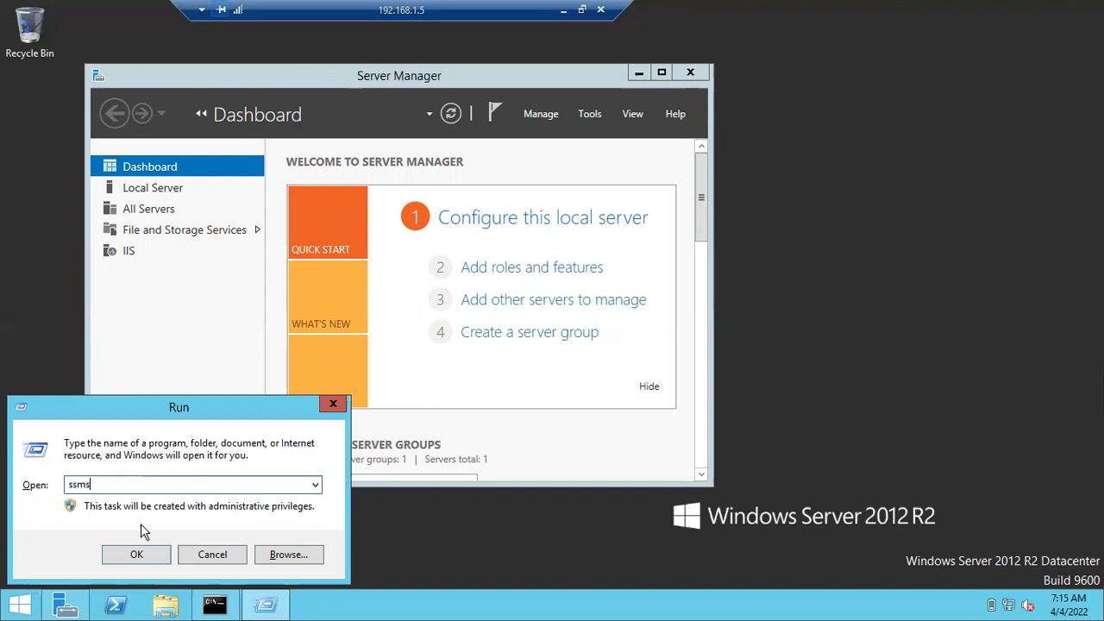
left_click(212, 555)
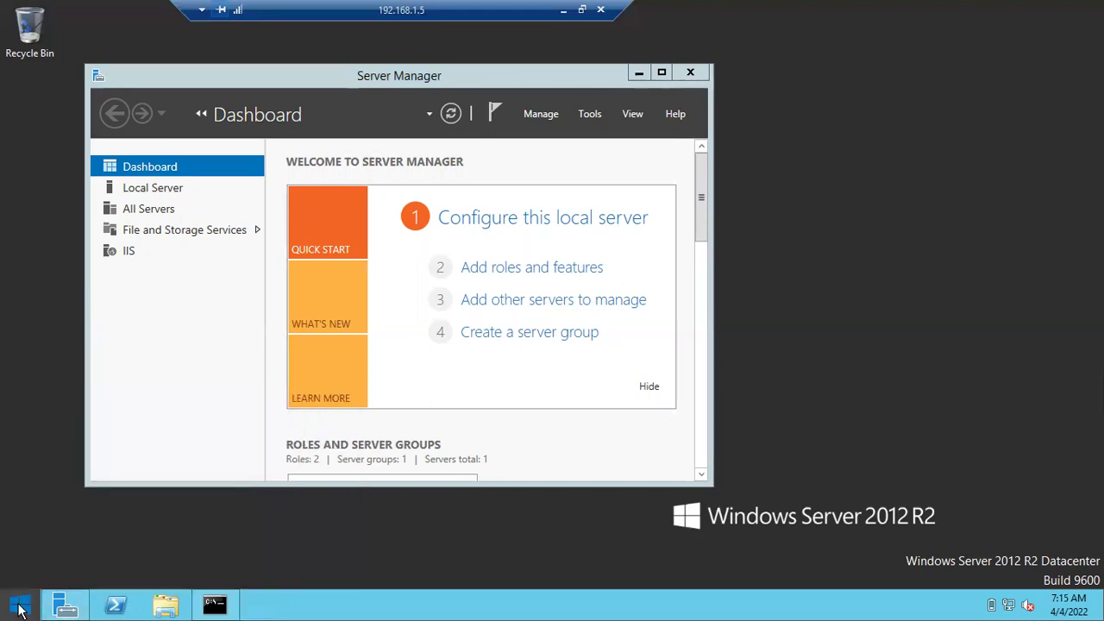
Search 'ss' on the Start screen and launch SQL Server Management Studio 18
left_click(23, 607)
type("ss")
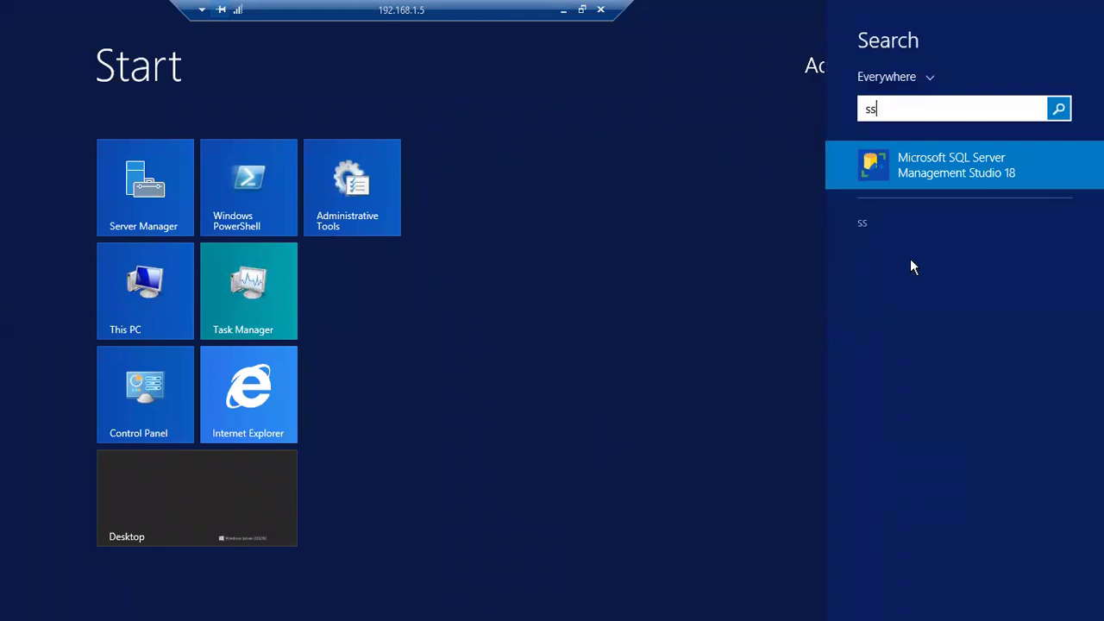
key("super")
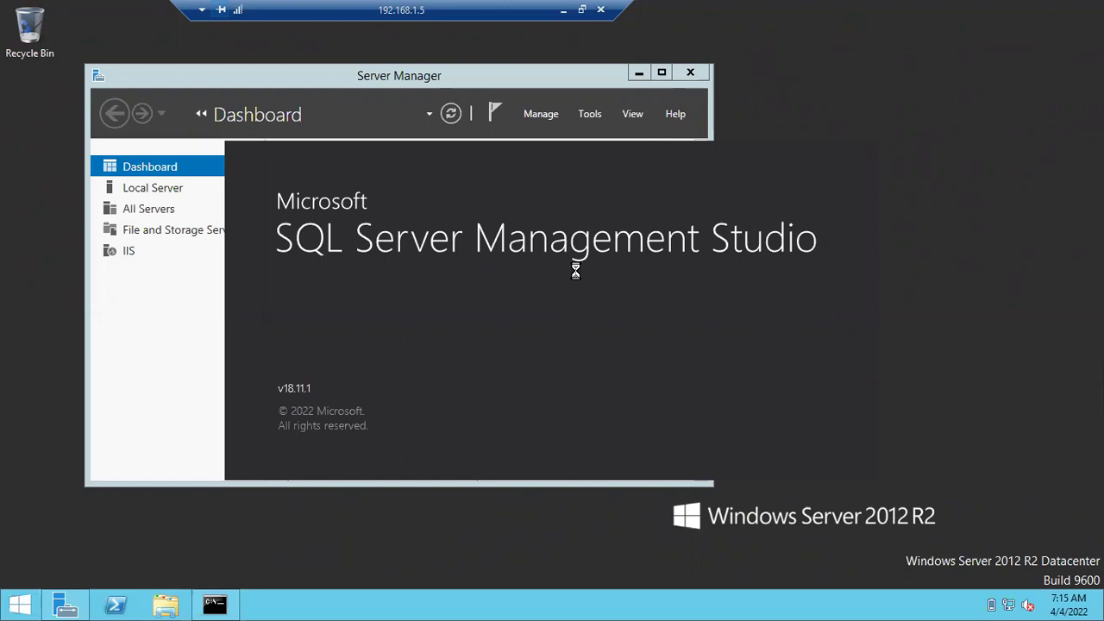
left_click_drag(574, 10, 476, 26)
Minimize the remote session and launch Notepad on the host
left_click(464, 10)
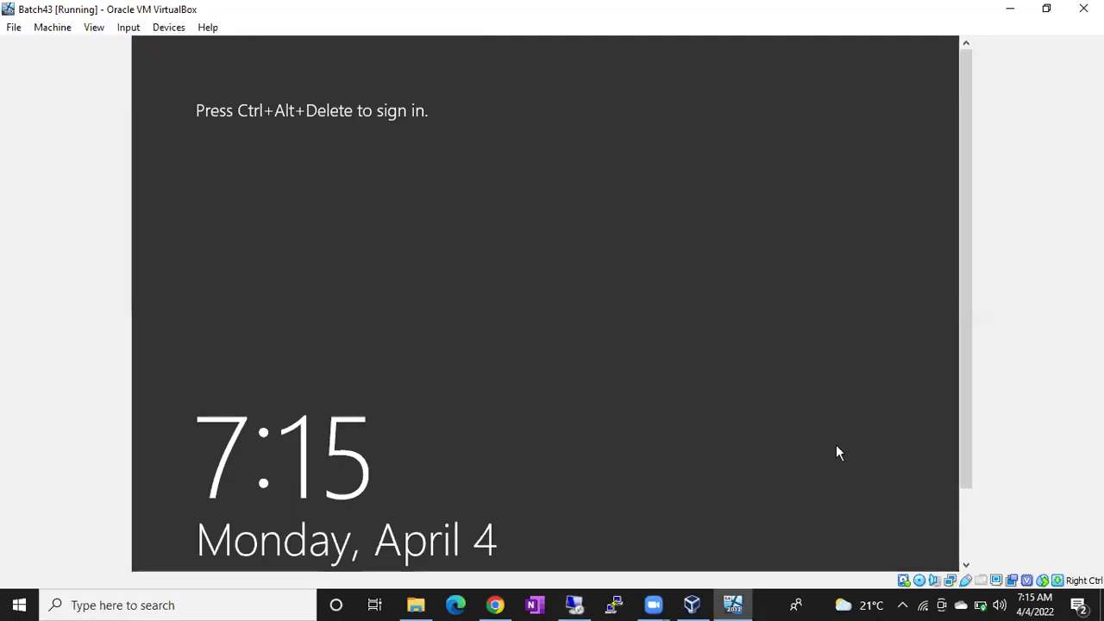
left_click(772, 604)
key("super+r")
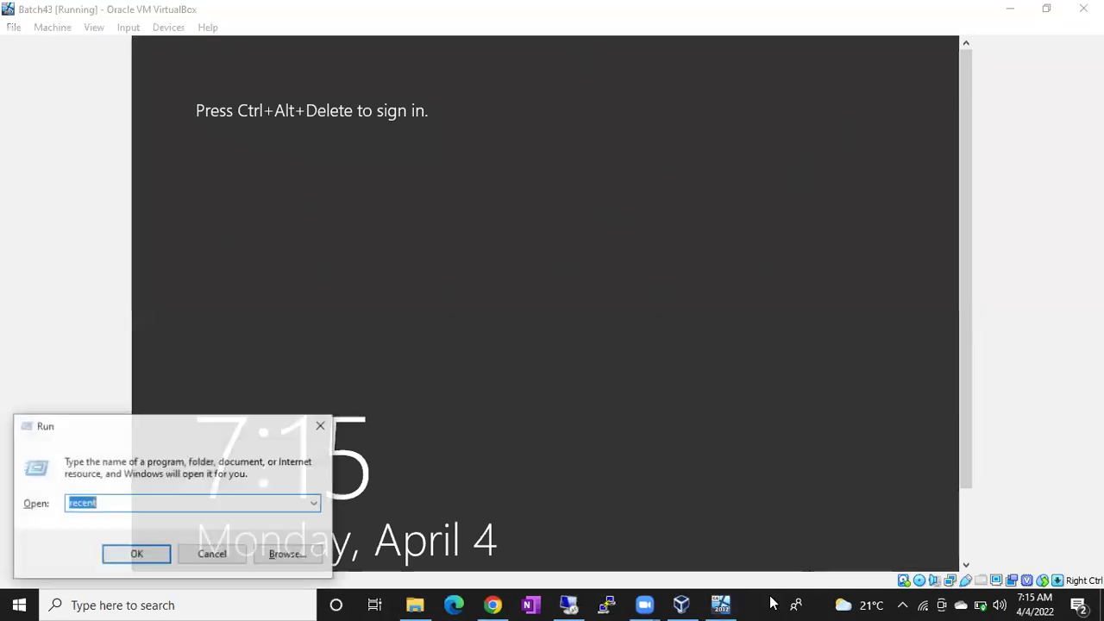
type("notepad")
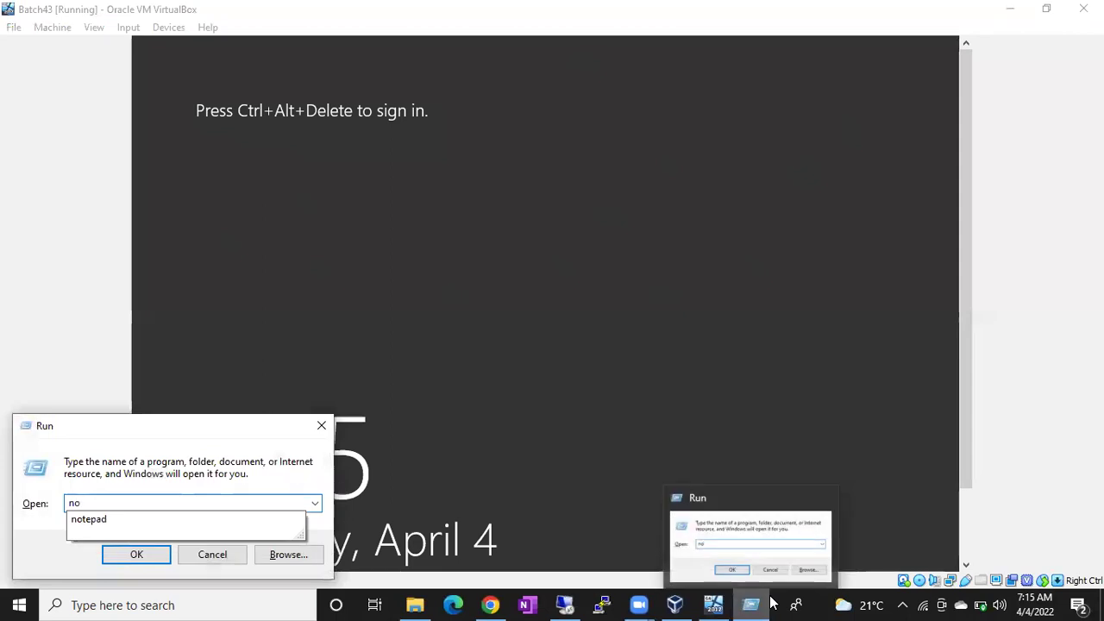
key("Return")
List Master, Model, MSDB, TempDB and Resource DB(Hidden) on separate lines
type("Master")
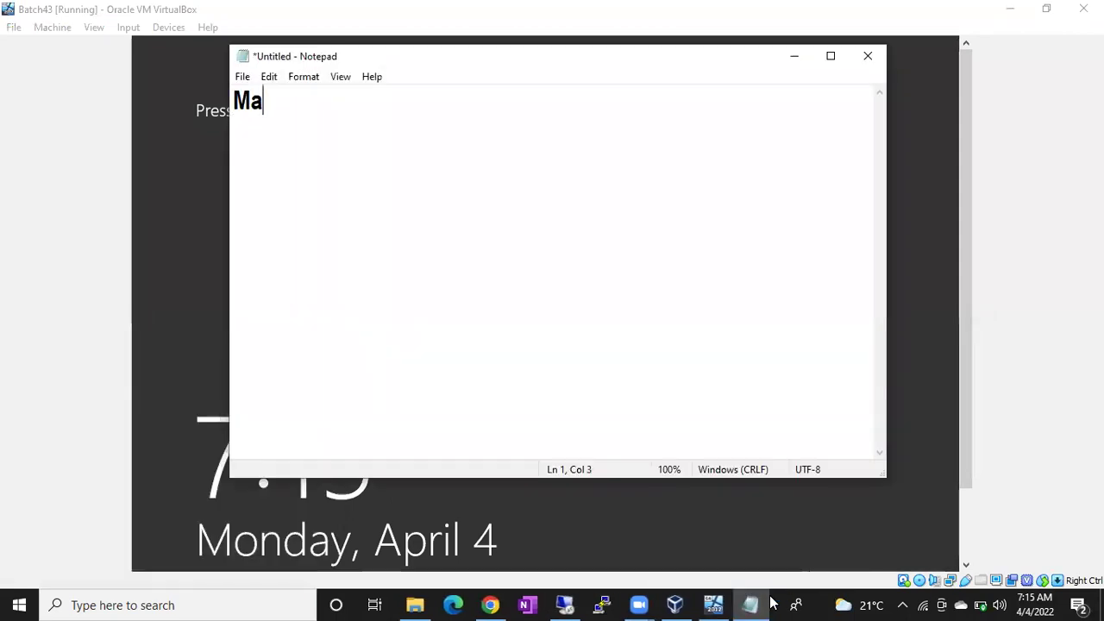
key("Return")
type("Model")
key("Return")
type("MSDB")
key("Return")
type("TempDB")
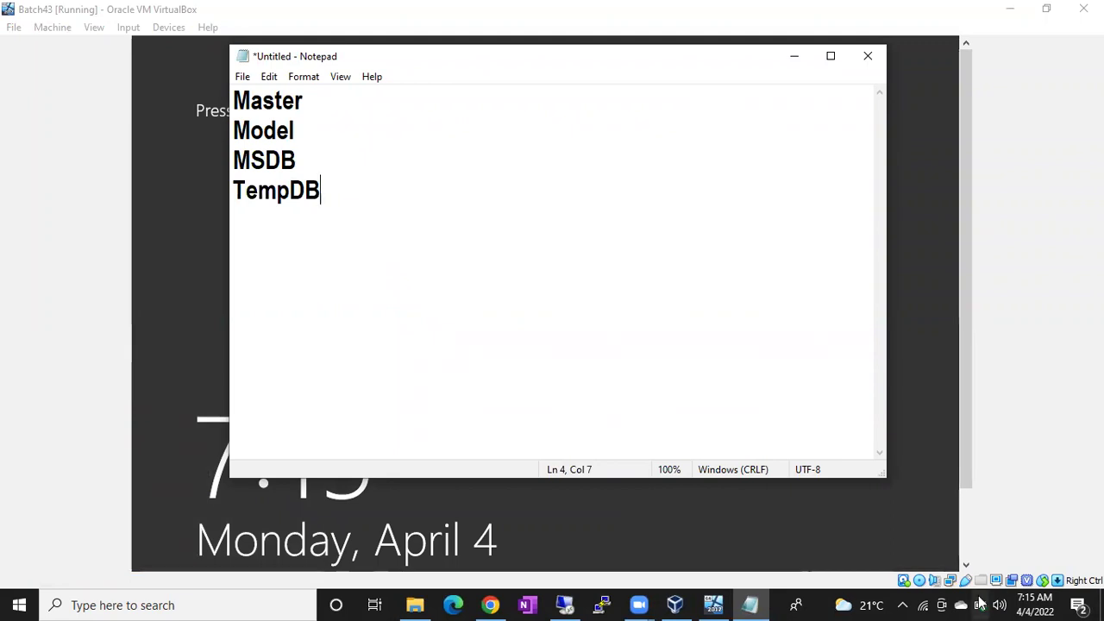
left_click(563, 604)
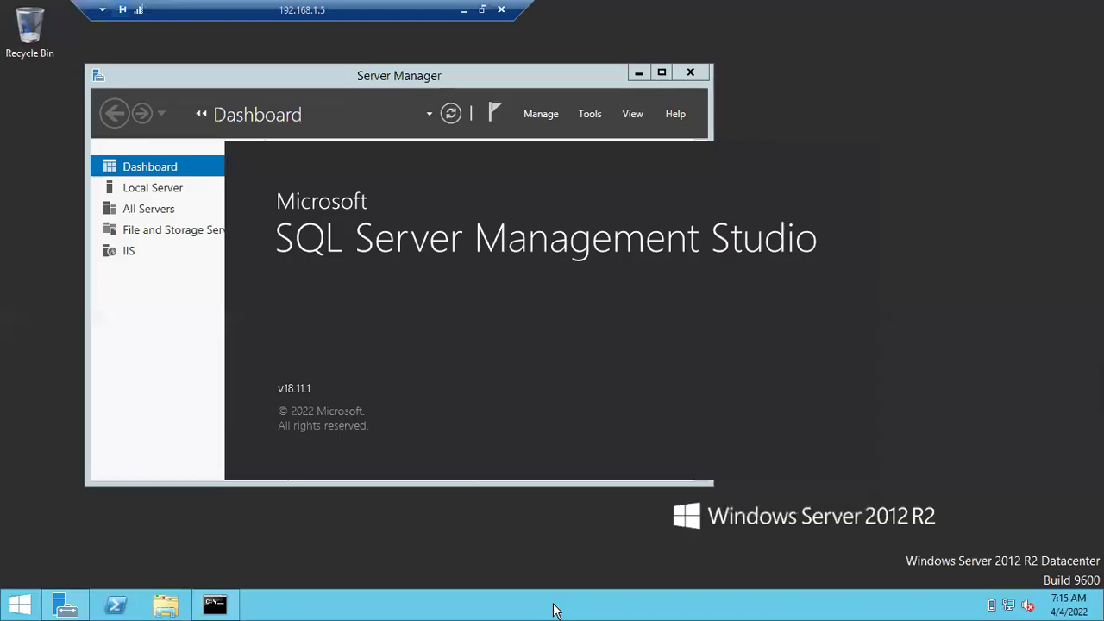
left_click(460, 33)
key("Return")
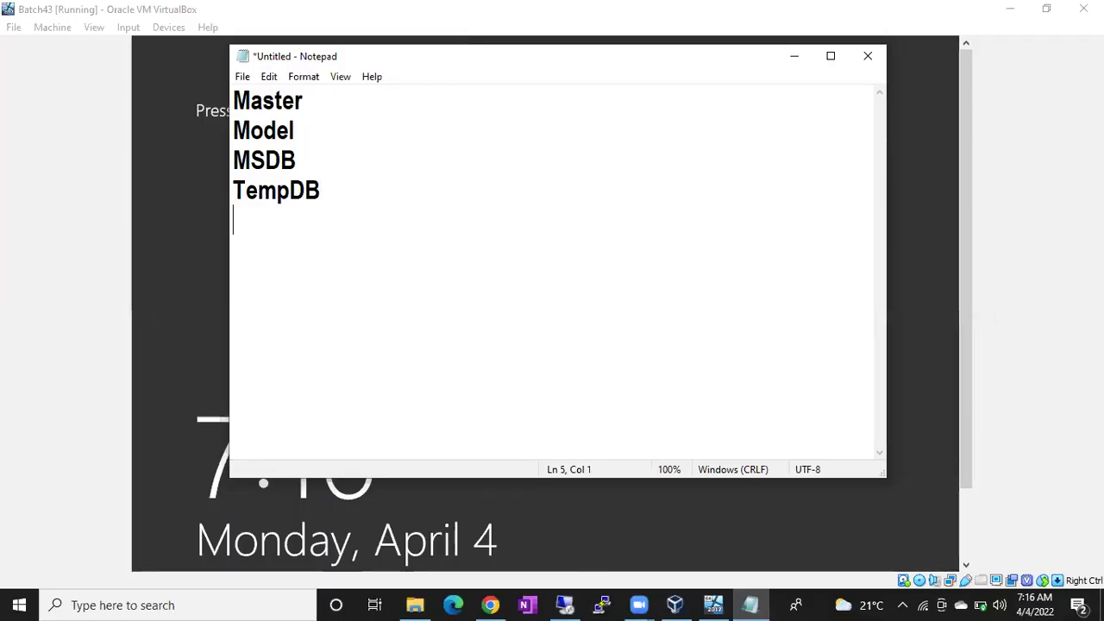
type("Resource DB")
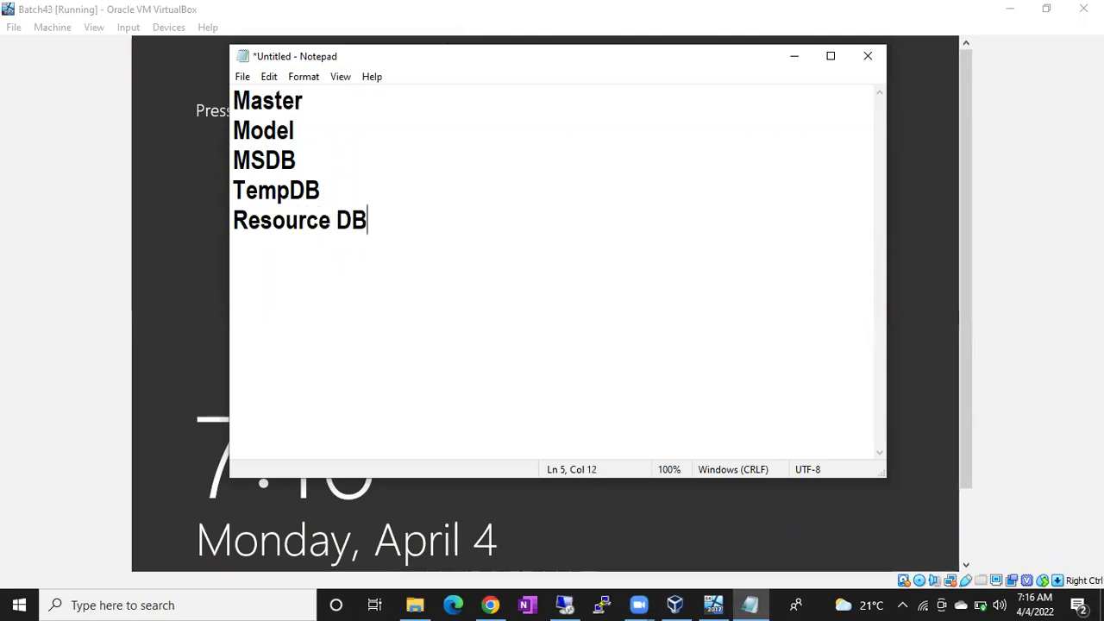
type("(Hidden)")
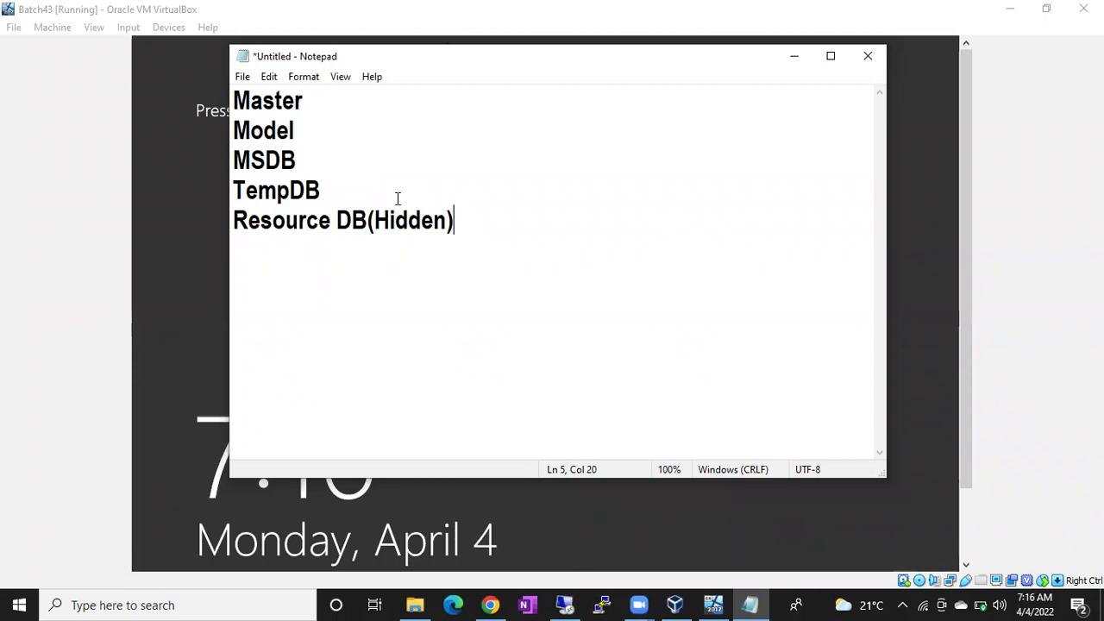
left_click(565, 604)
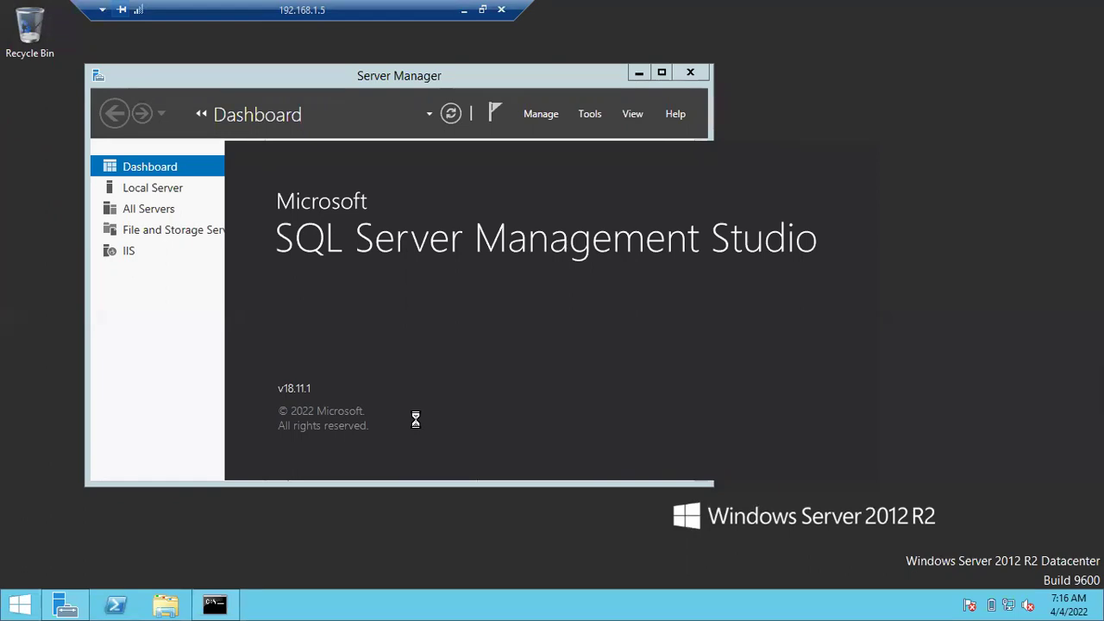
Insert blank lines between the Master, Model, MSDB, TempDB and Resource DB(Hidden) entries
left_click(463, 9)
left_click(328, 101)
key("Return")
key("Down")
key("Down")
key("Return")
key("Down")
key("Return")
key("Down")
key("Return")
key("Up")
key("Up")
key("Up")
key("Up")
key("Up")
key("Up")
key("Up")
key("Up")
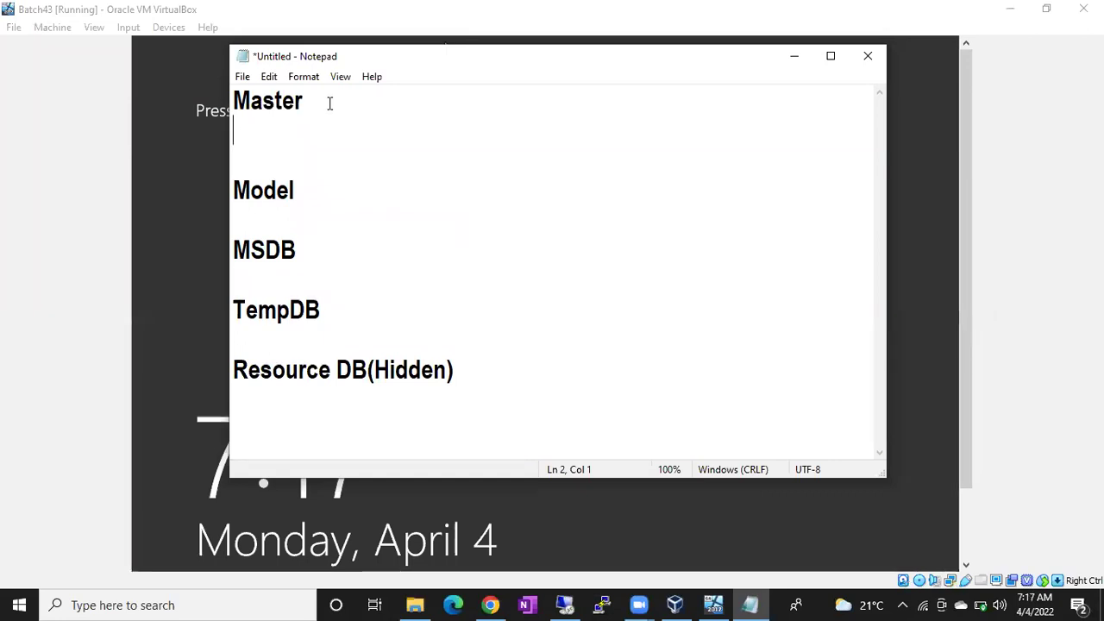
Under Master, add 'All the Sql server related settings, configurations' and 'Logins'
type("All the")
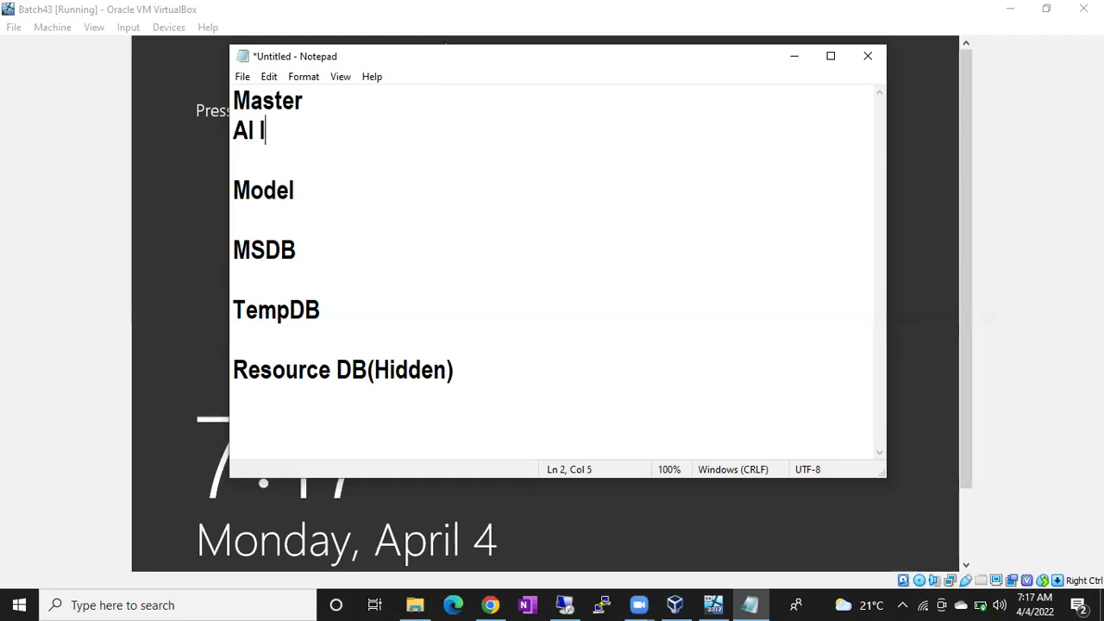
type(" Sql ")
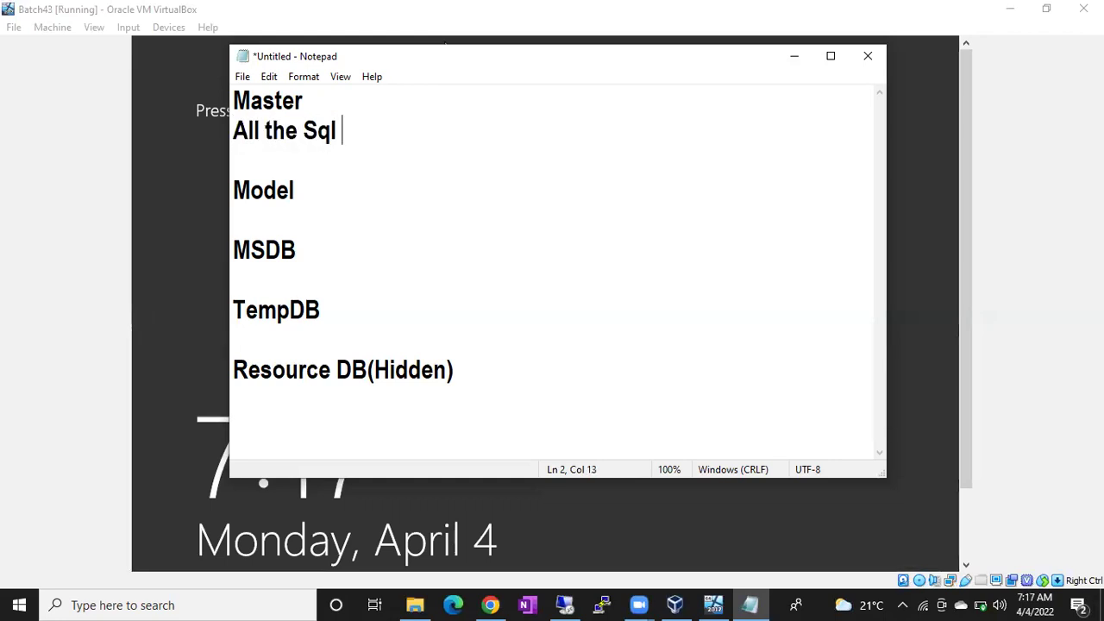
type("server rela")
key("BackSpace")
type("lated set")
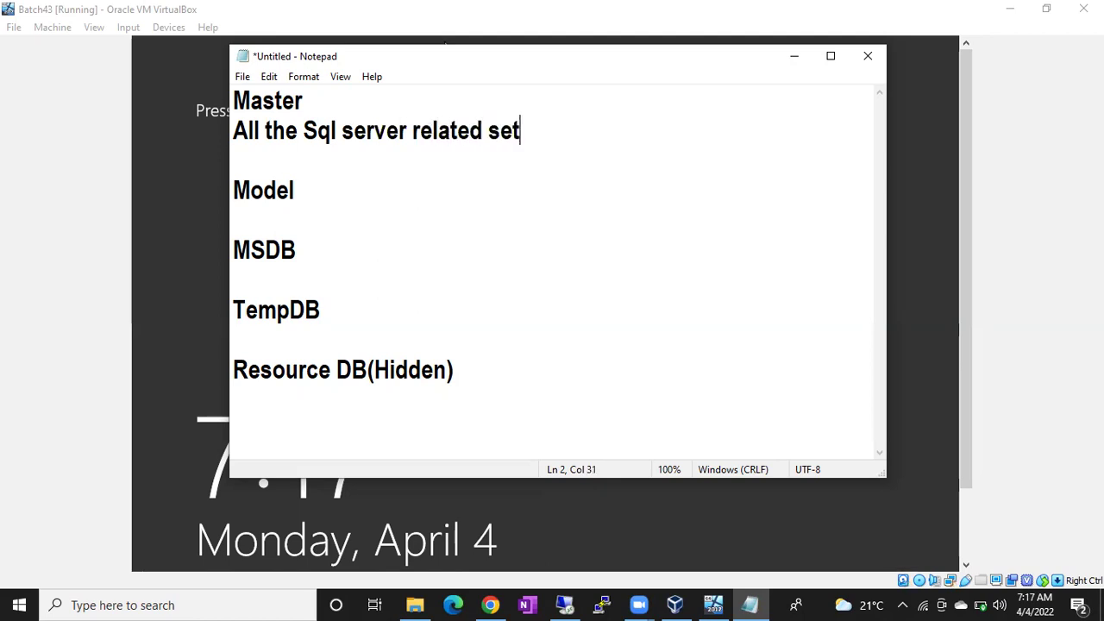
type("tings, config")
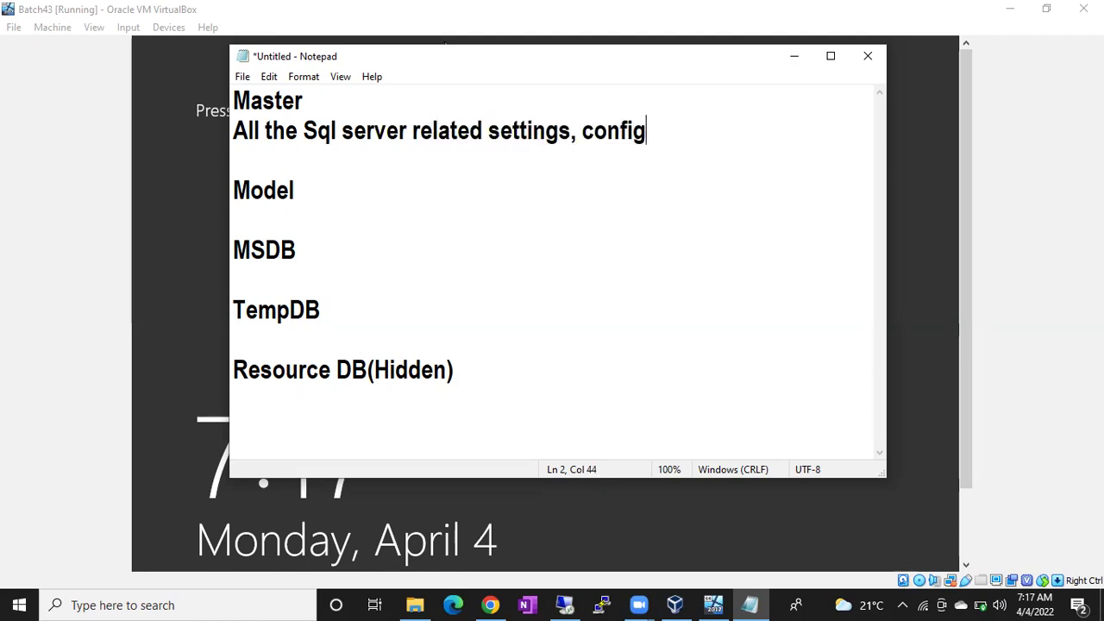
type("urations")
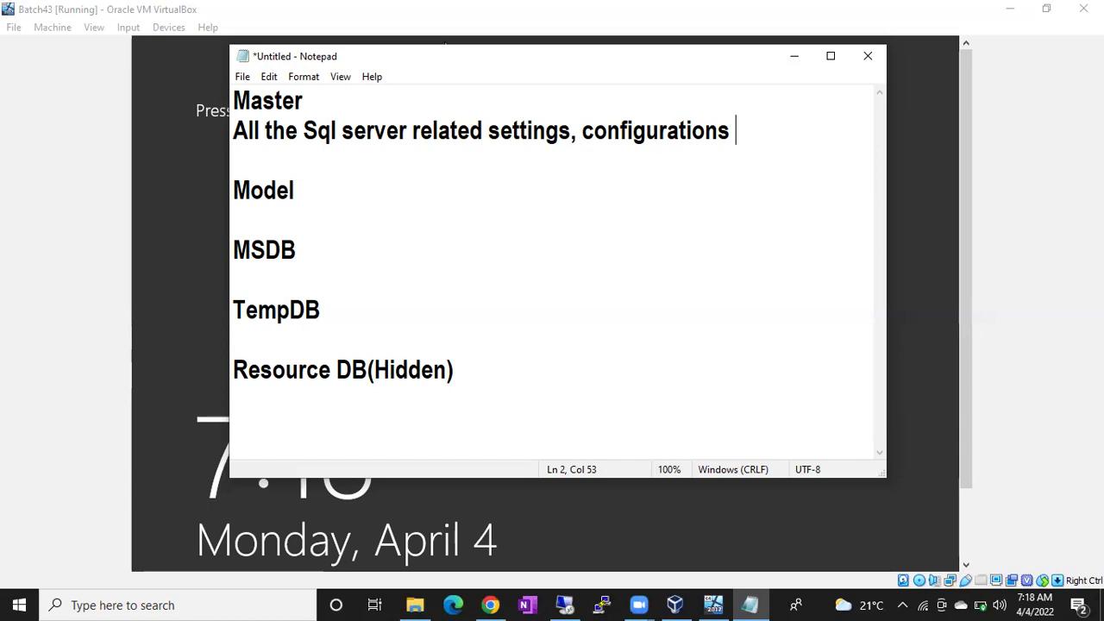
key("Return")
type("Logins")
left_click(564, 604)
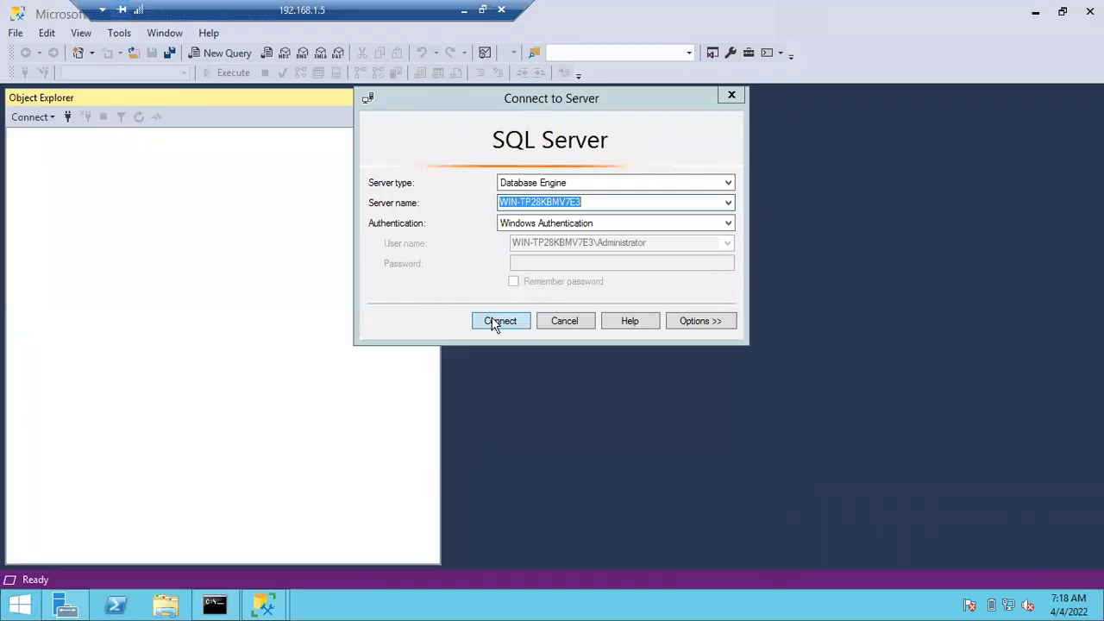
Connect to the local SQL Server and expand Security > Logins to list sa and others
left_click(494, 322)
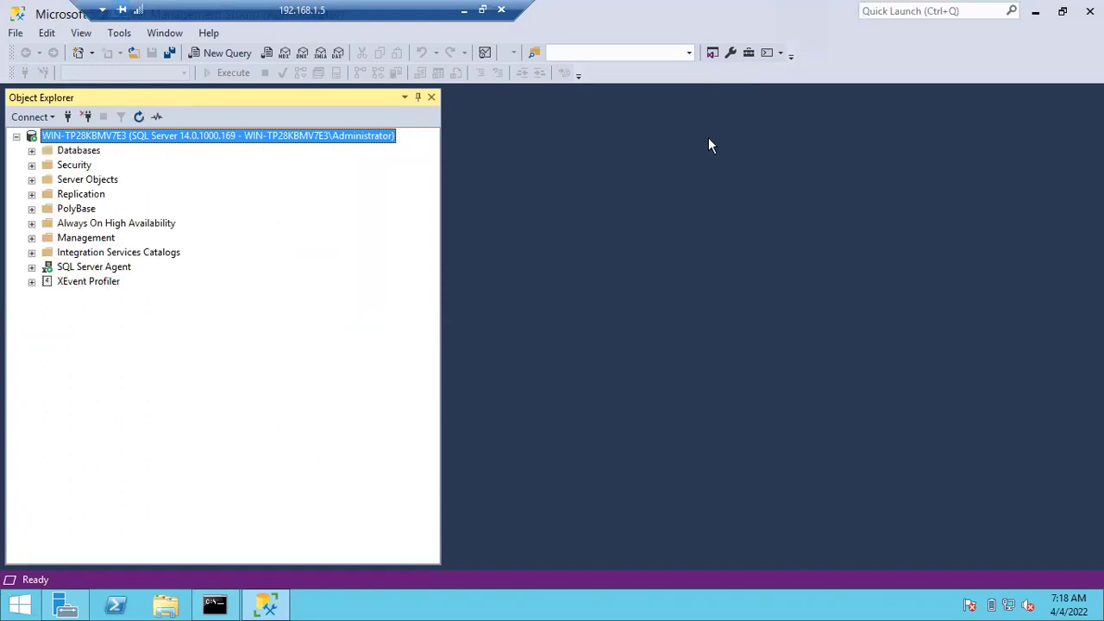
left_click(32, 165)
left_click(47, 180)
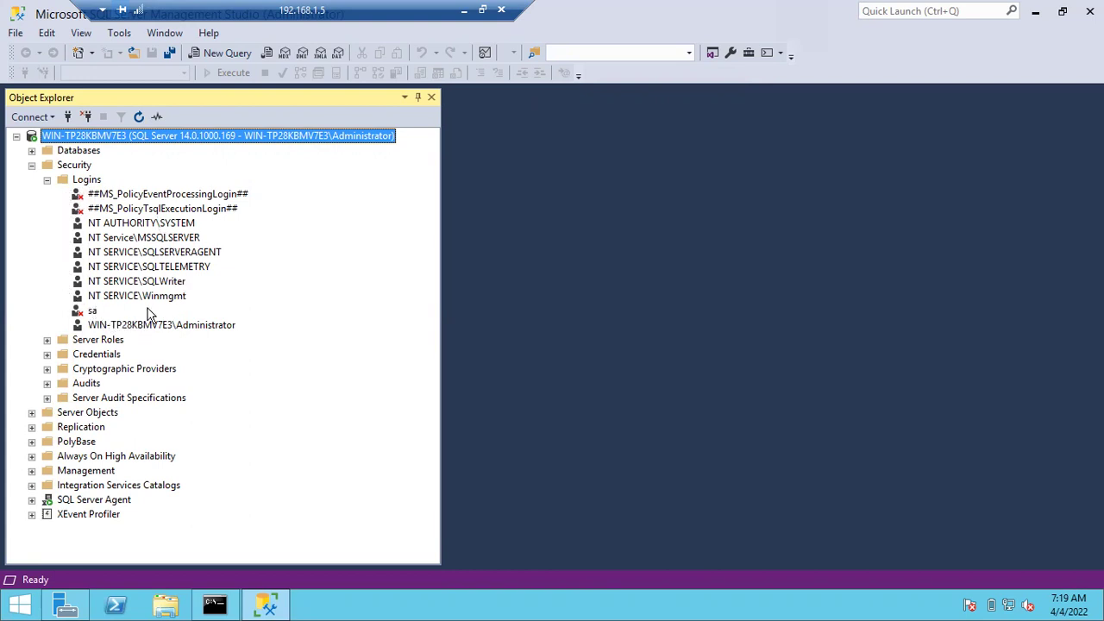
left_click(31, 164)
left_click(31, 165)
left_click(46, 179)
left_click(46, 179)
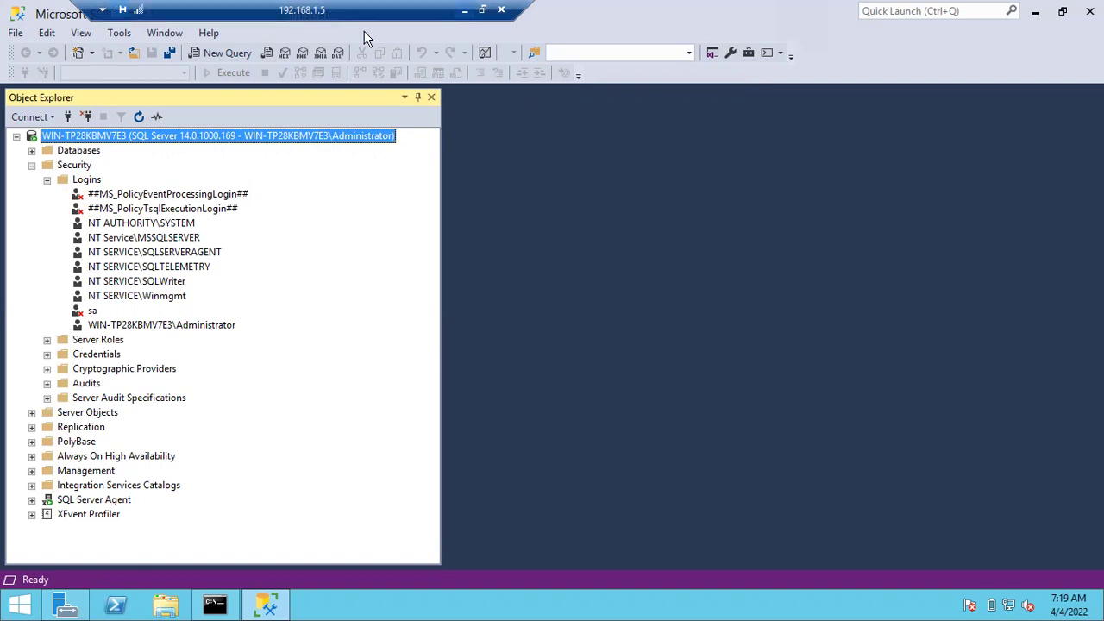
key("alt+Tab")
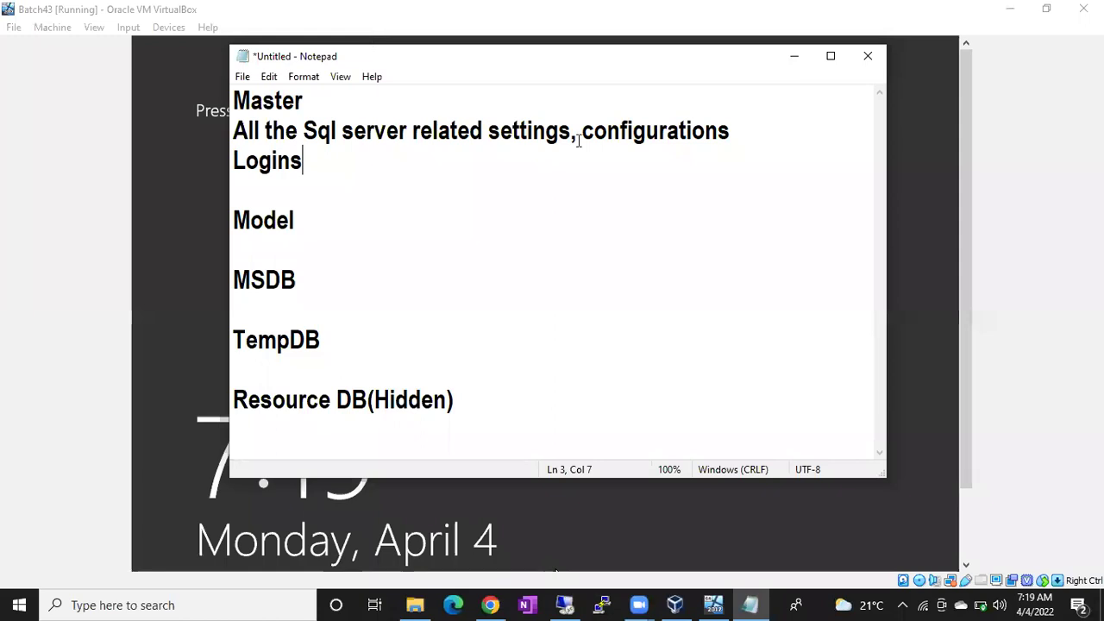
Switch to the host's Notepad notes, then return to the remote server session
key("alt+Tab")
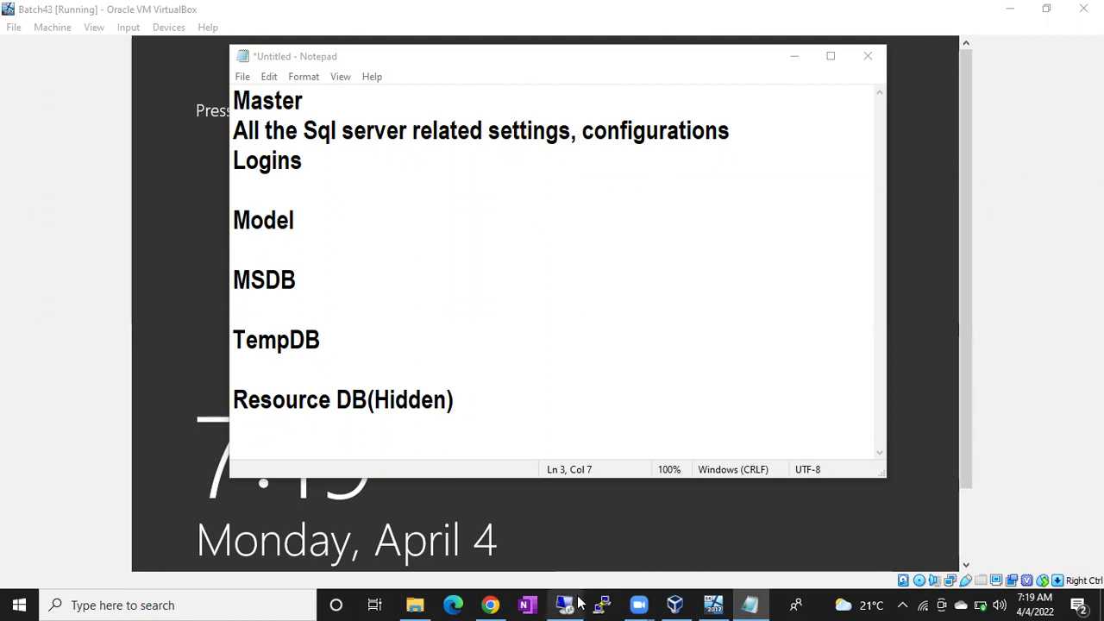
left_click(578, 603)
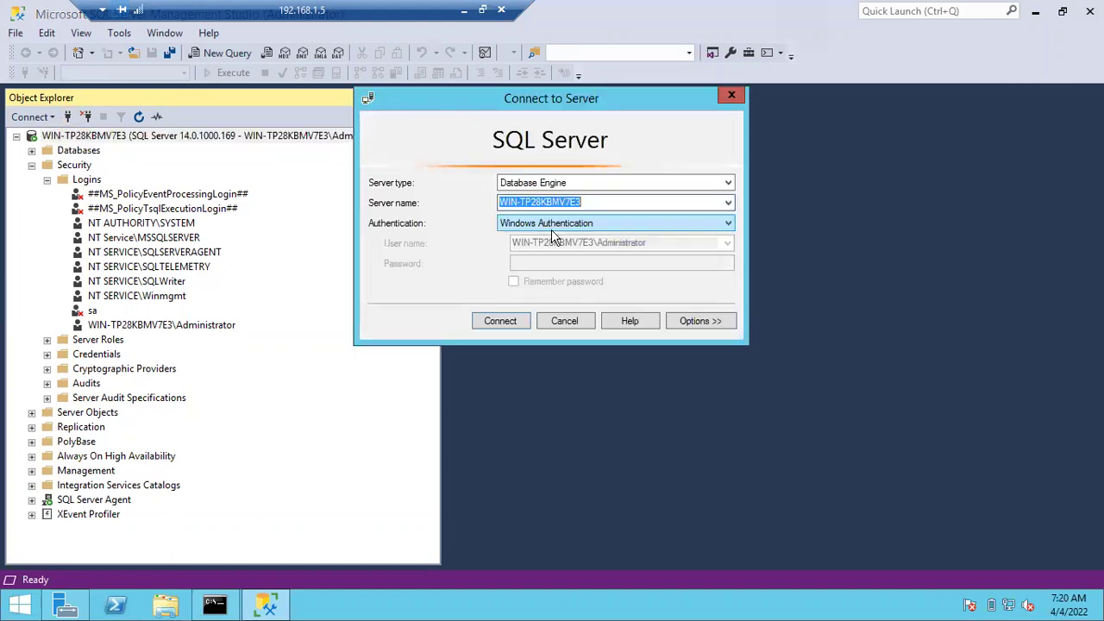
Open the Authentication drop-down in the Connect to Server dialog for WIN-TP28KBMV7E3
left_click(551, 226)
Try connecting with SQL Server Authentication using a SQL login name and its password
left_click(545, 248)
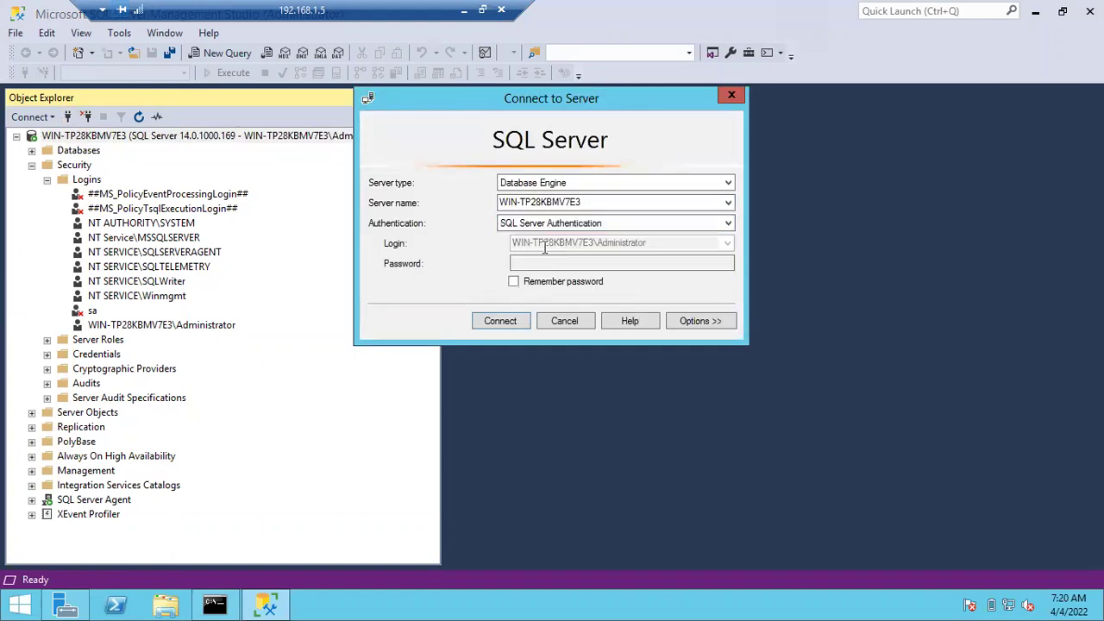
left_click(526, 245)
type("Anil")
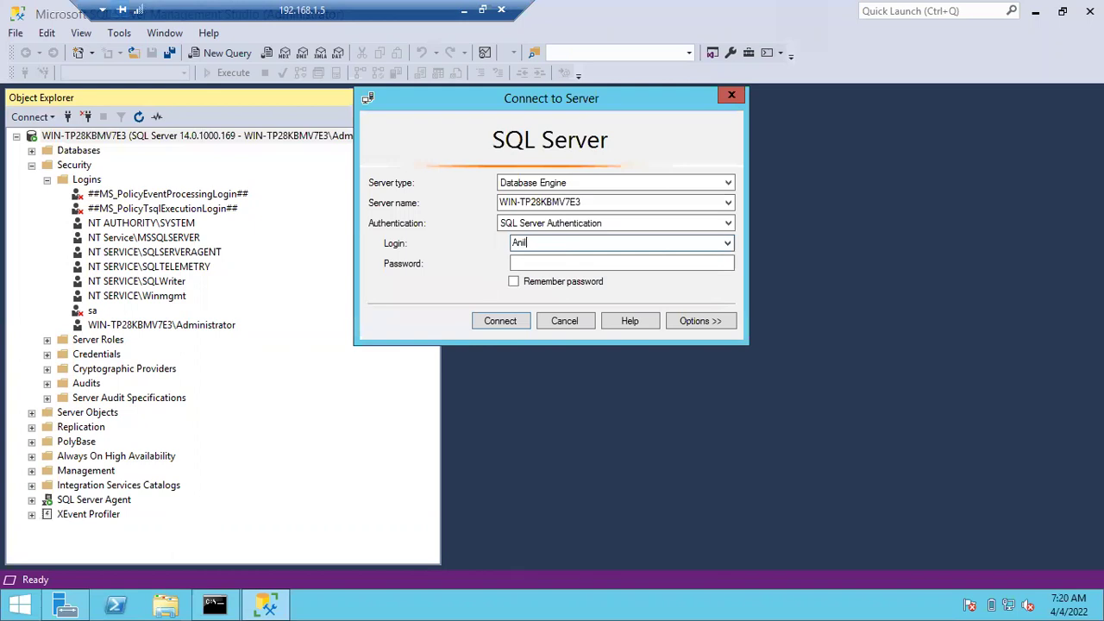
key("Tab")
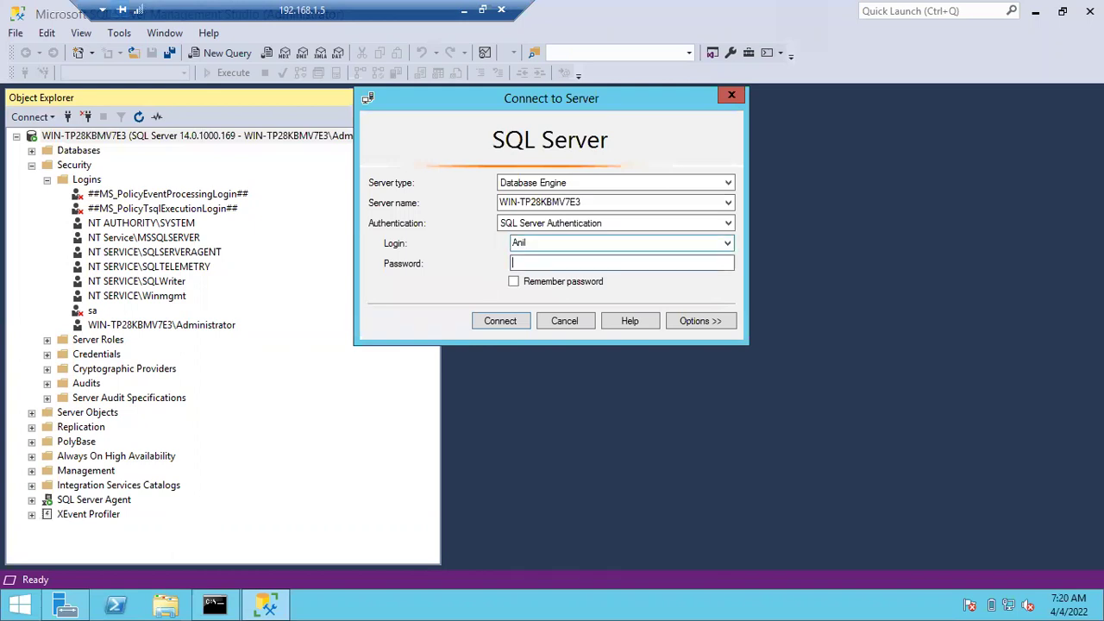
type("***")
left_click(500, 321)
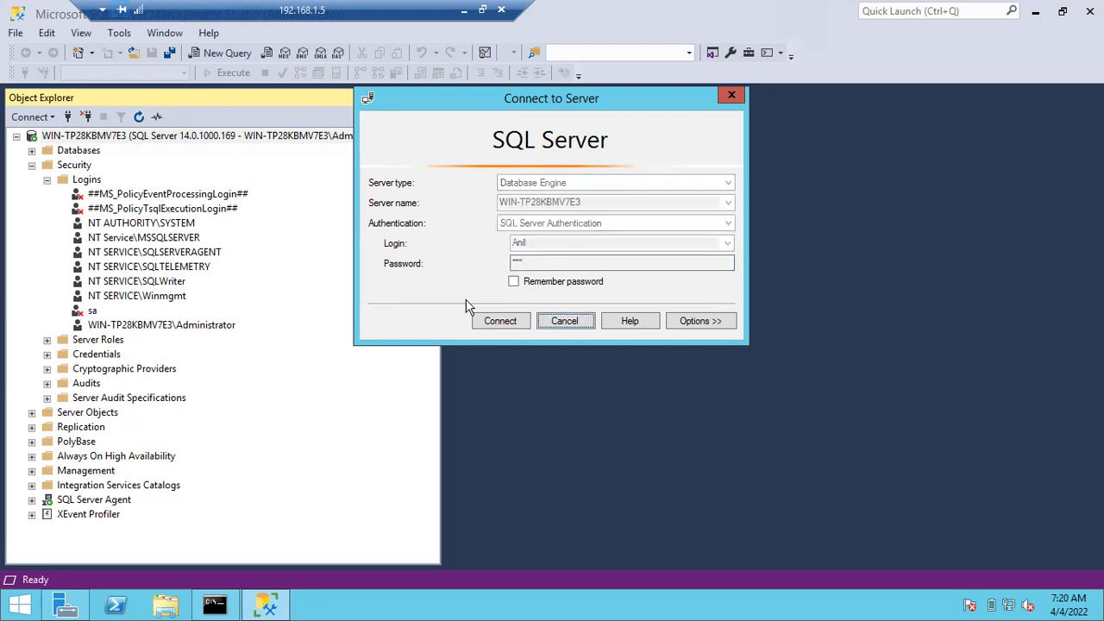
Dismiss the error 18456 login-failed message and close the Connect to Server dialog
left_click_drag(515, 173, 552, 306)
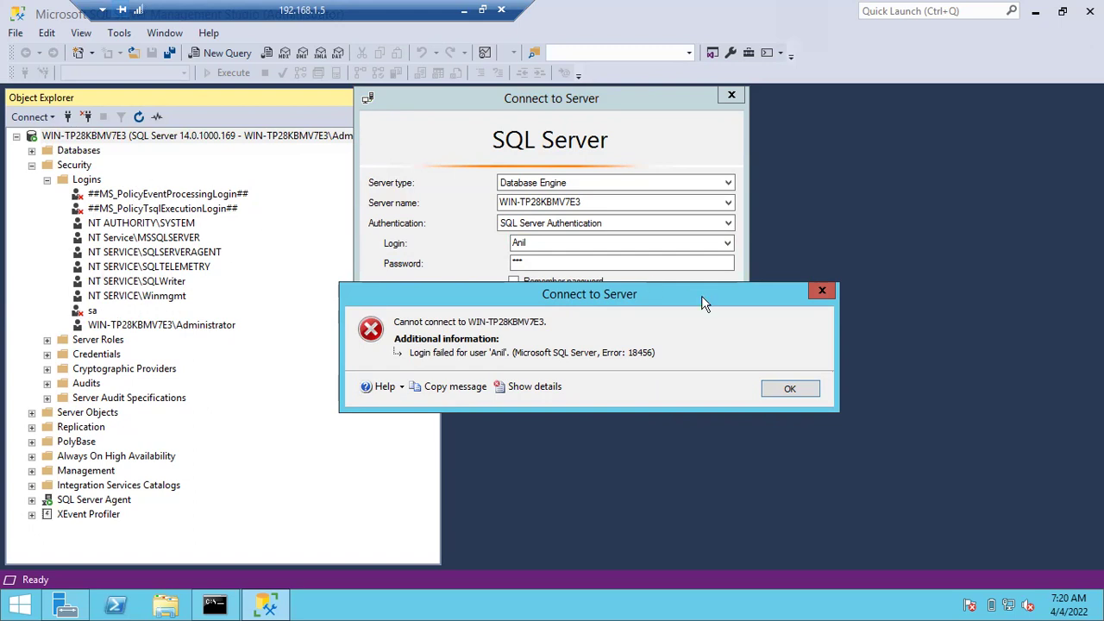
left_click(788, 398)
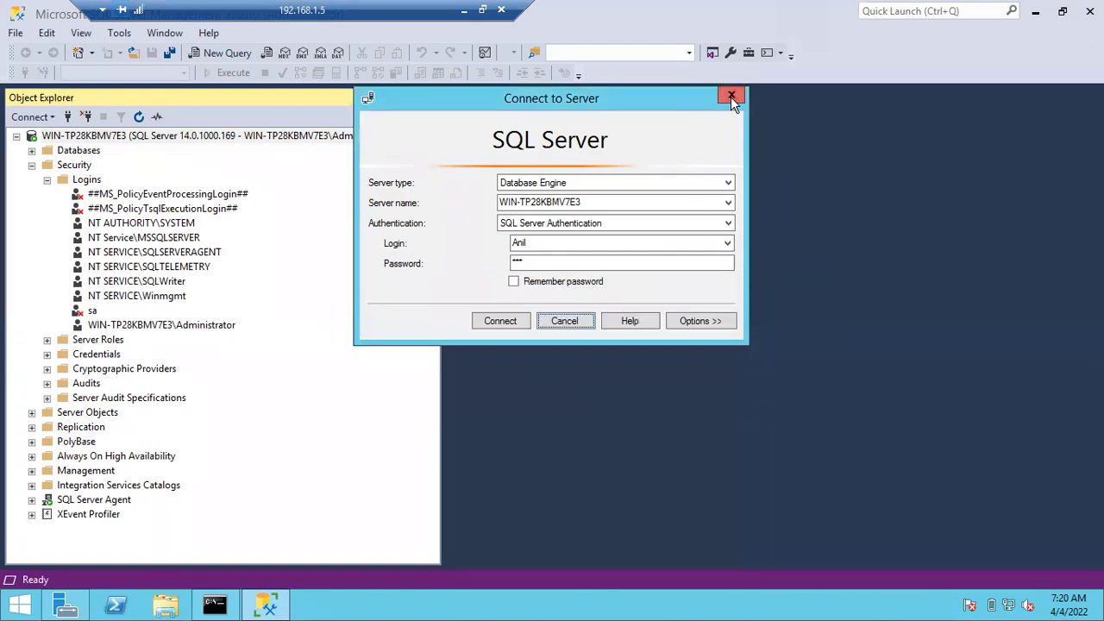
left_click(731, 96)
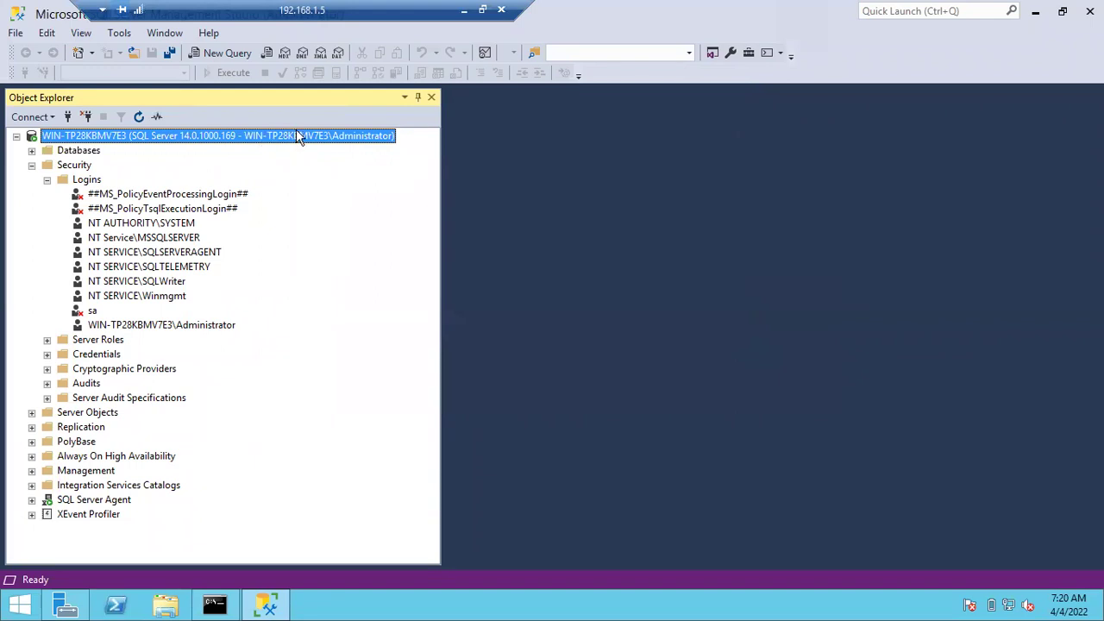
Dismiss the low-battery notification and collapse the Logins and Security folders in Object Explorer
left_click(185, 327)
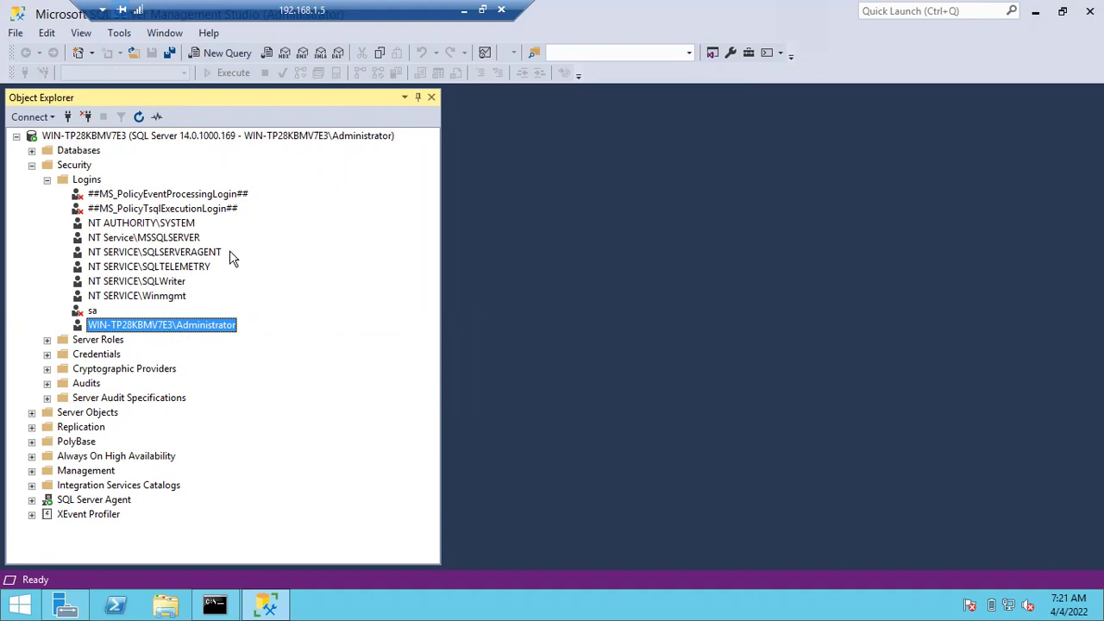
left_click(183, 138)
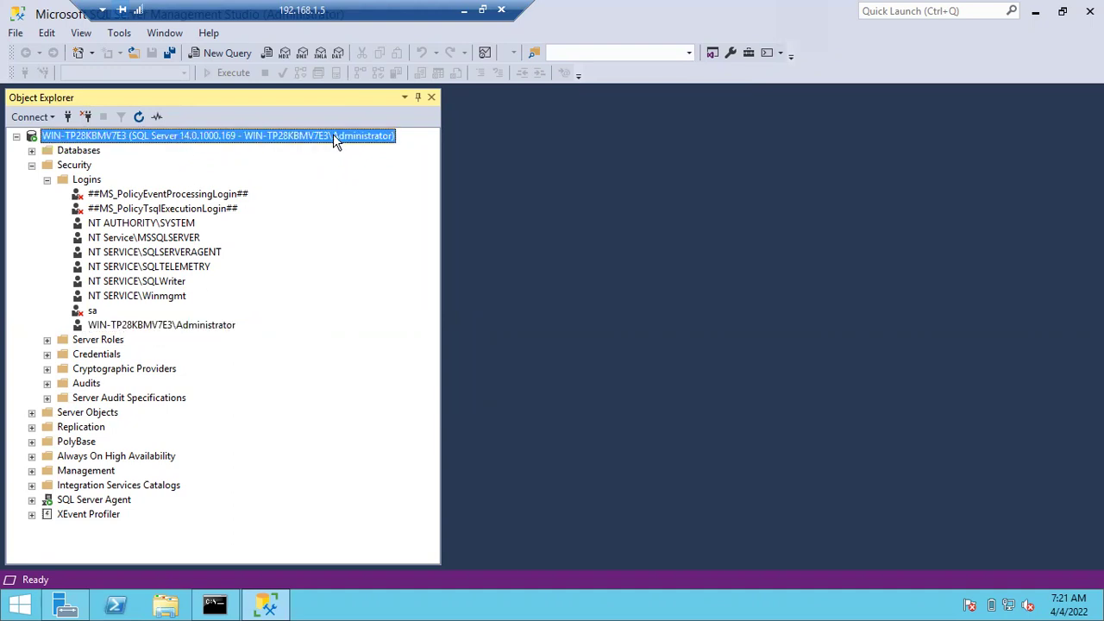
left_click(158, 326)
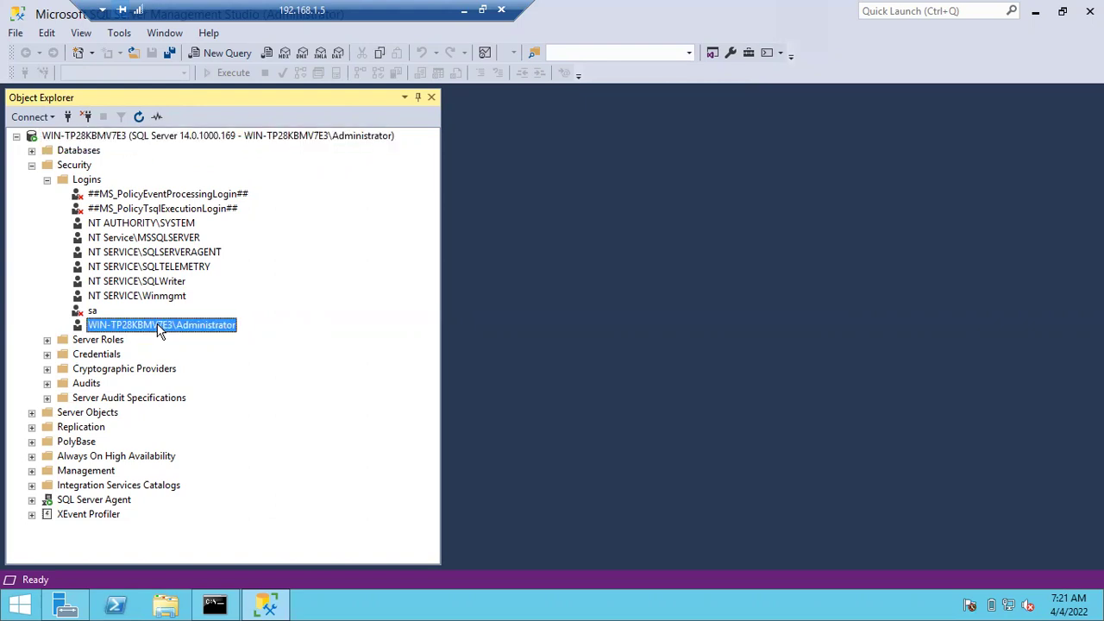
left_click(244, 138)
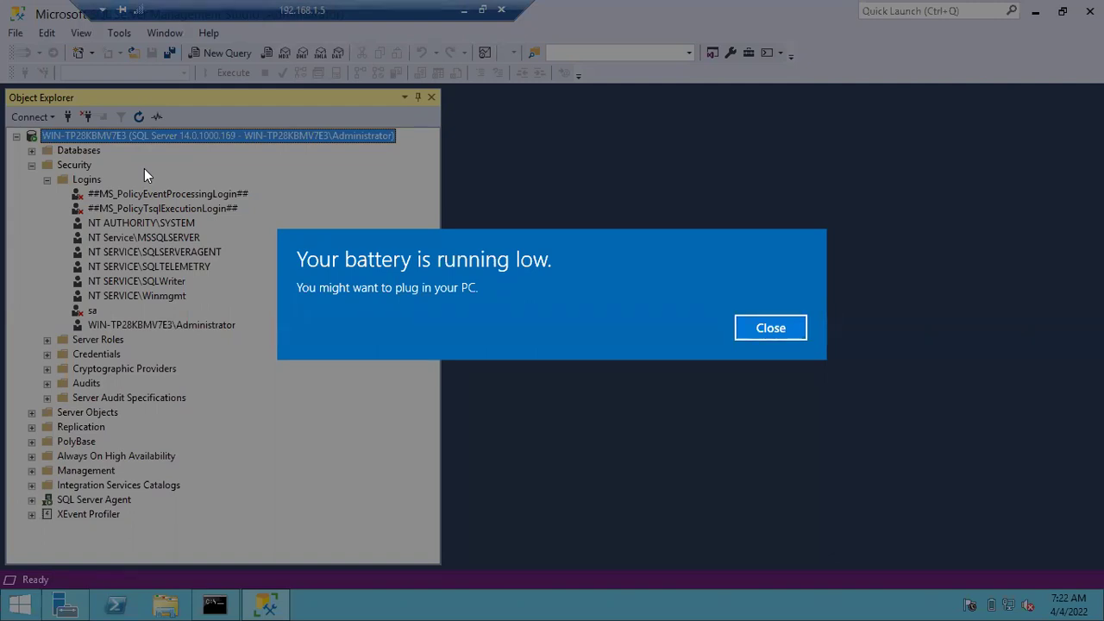
key("Return")
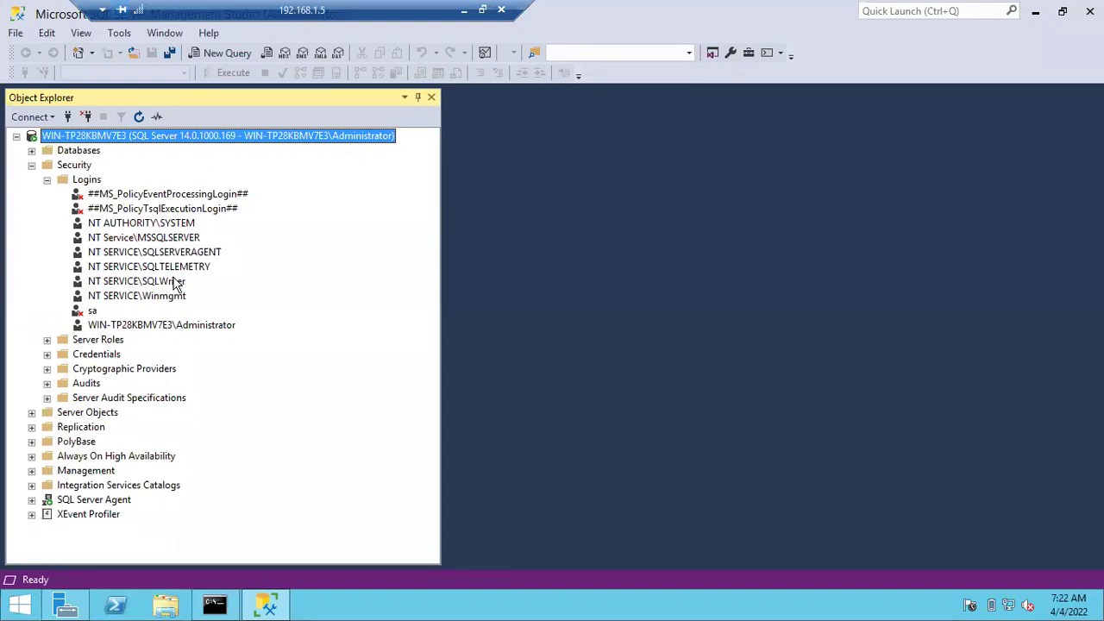
left_click(48, 179)
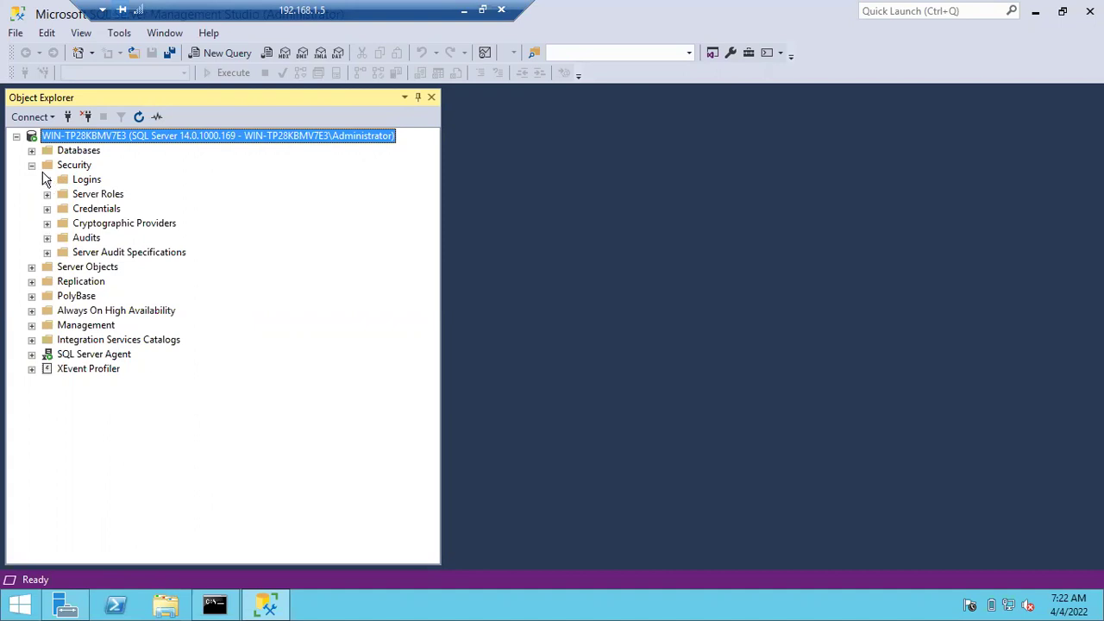
left_click(32, 165)
left_click(32, 151)
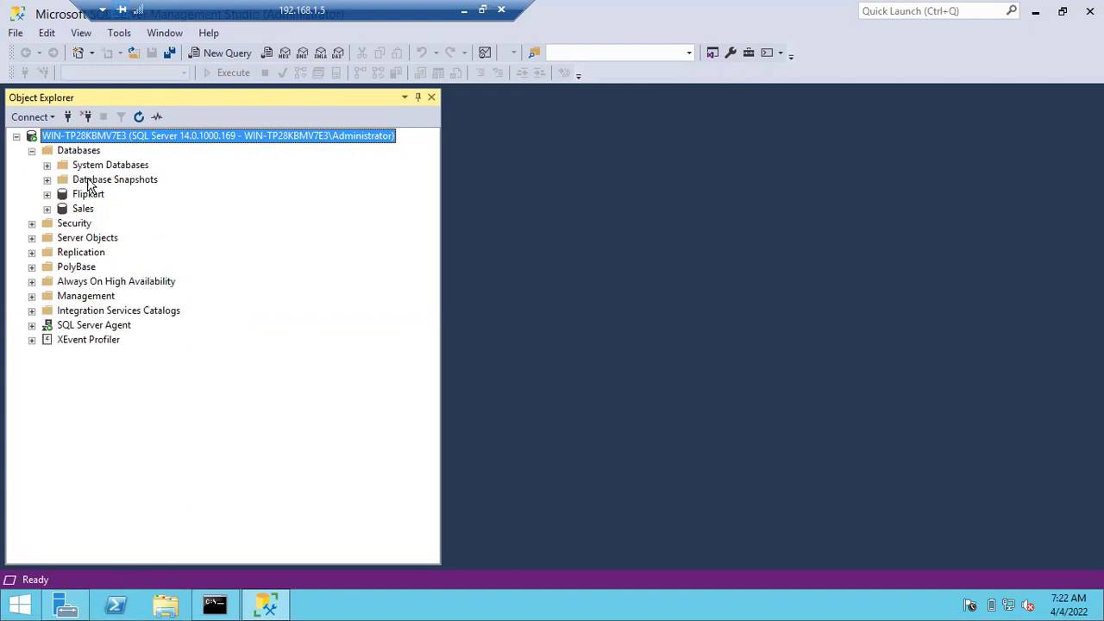
left_click(85, 195)
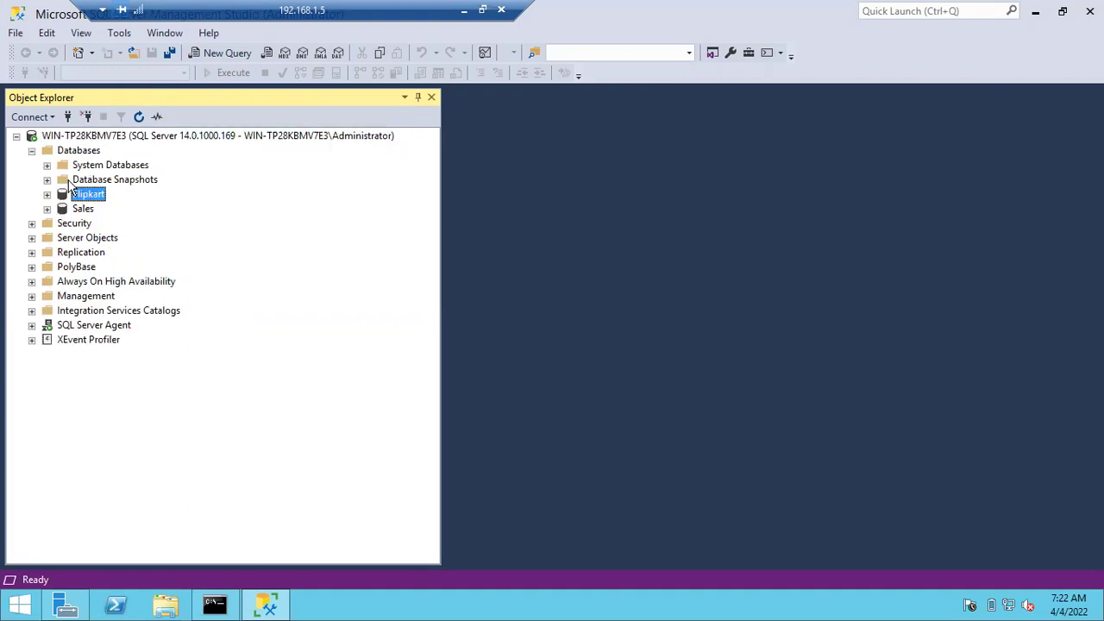
left_click(47, 165)
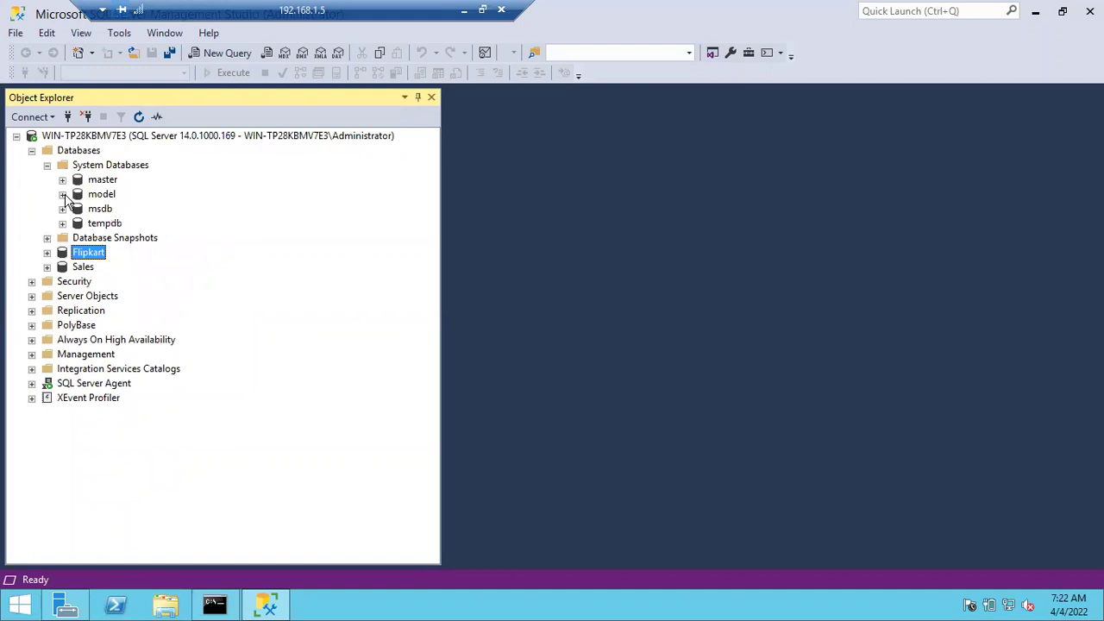
left_click(47, 165)
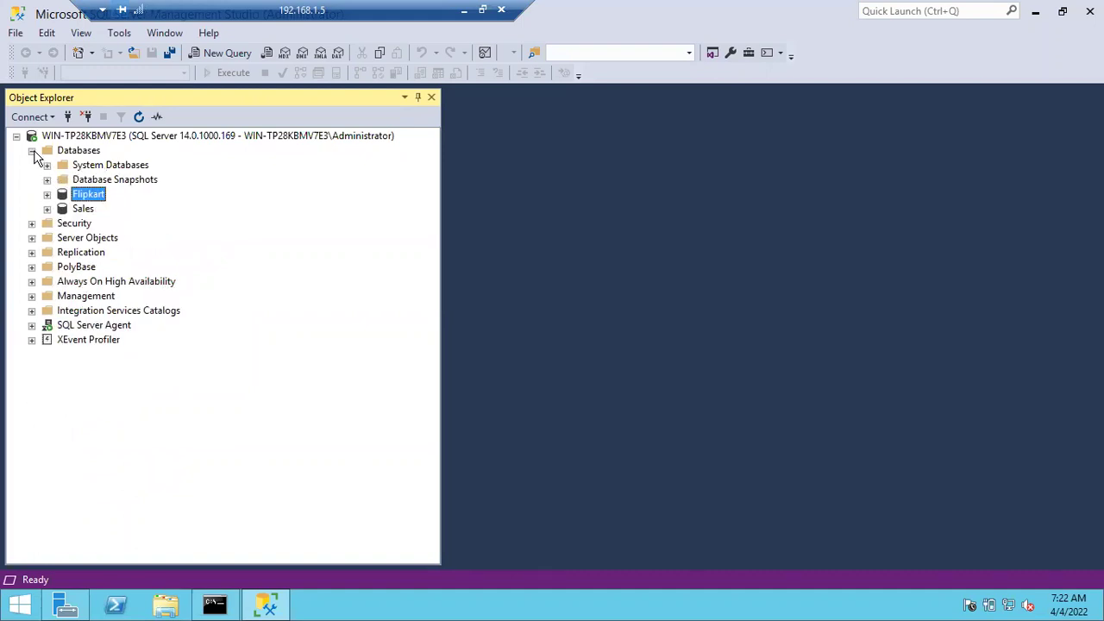
left_click(32, 150)
left_click(32, 151)
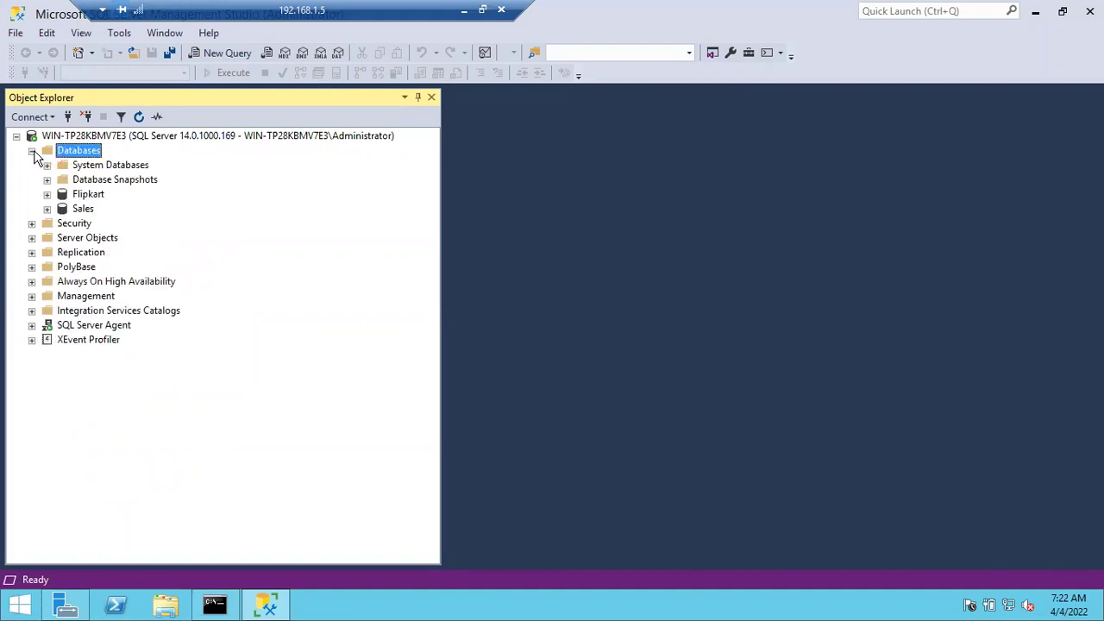
left_click(76, 167)
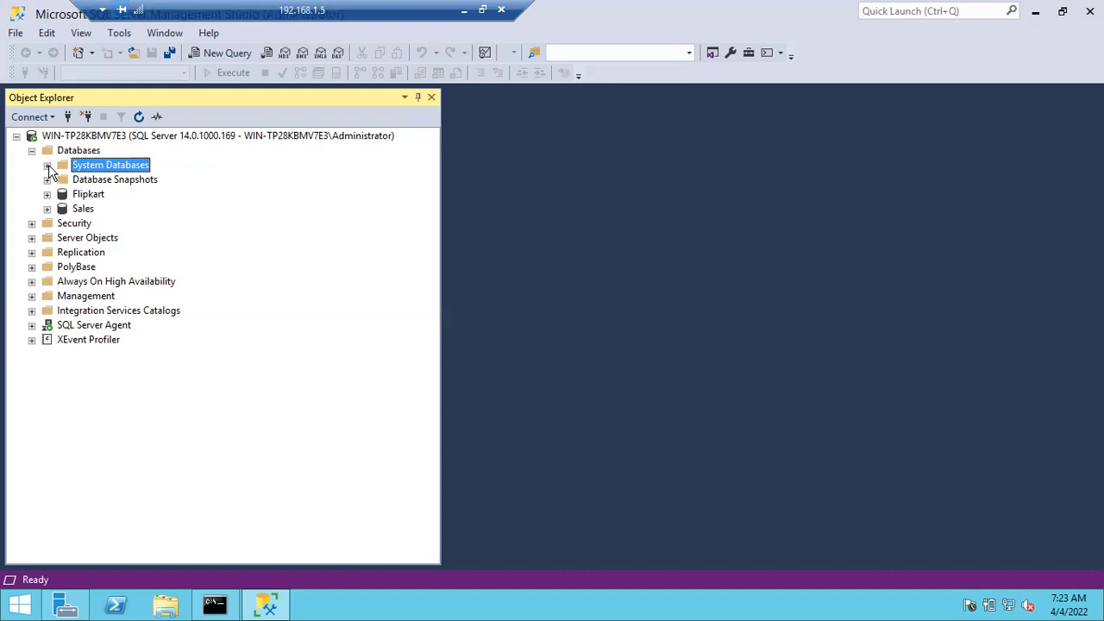
left_click(47, 166)
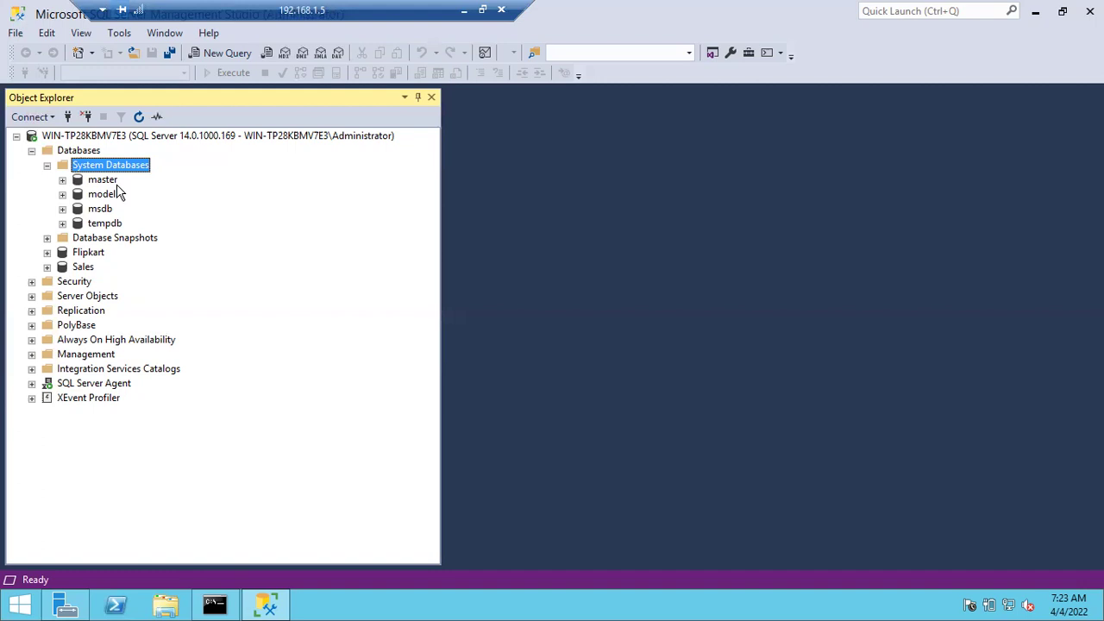
left_click(109, 181)
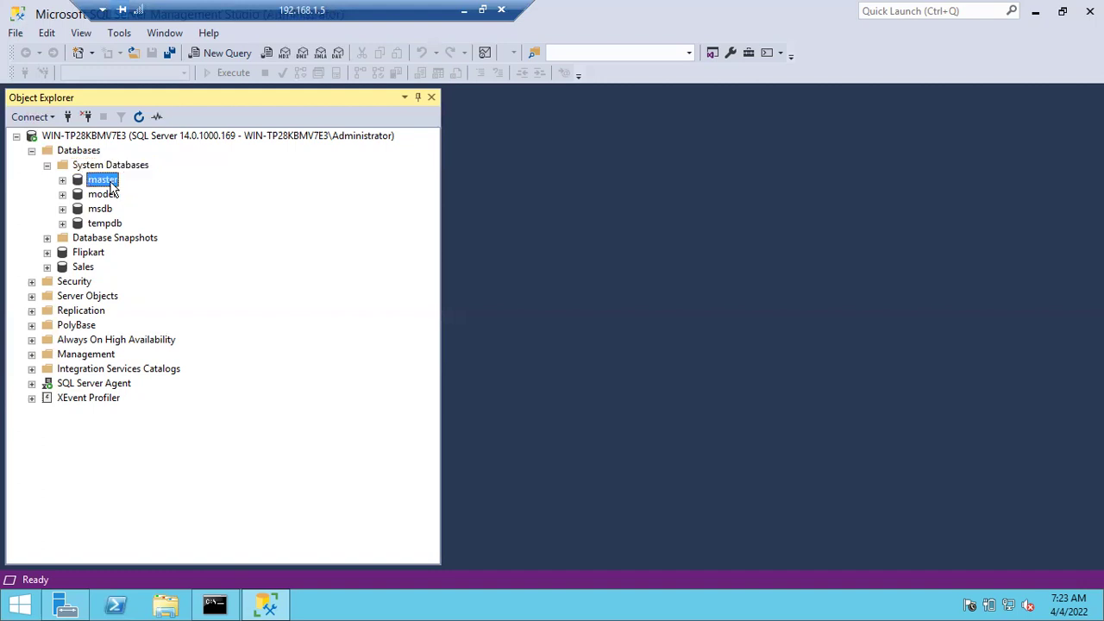
left_click(104, 195)
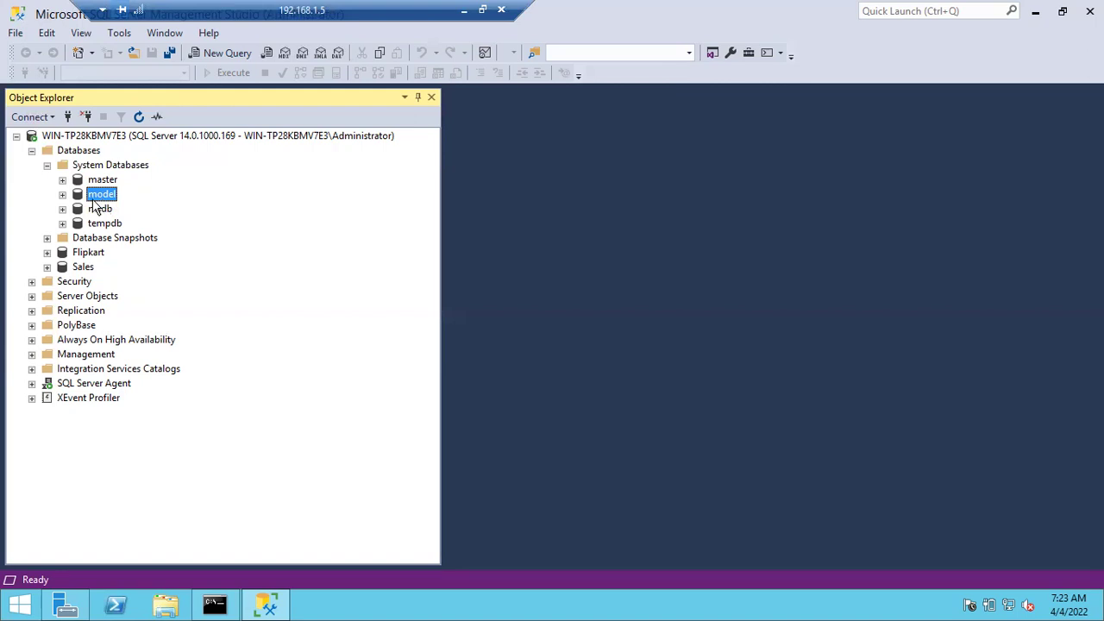
left_click(97, 254)
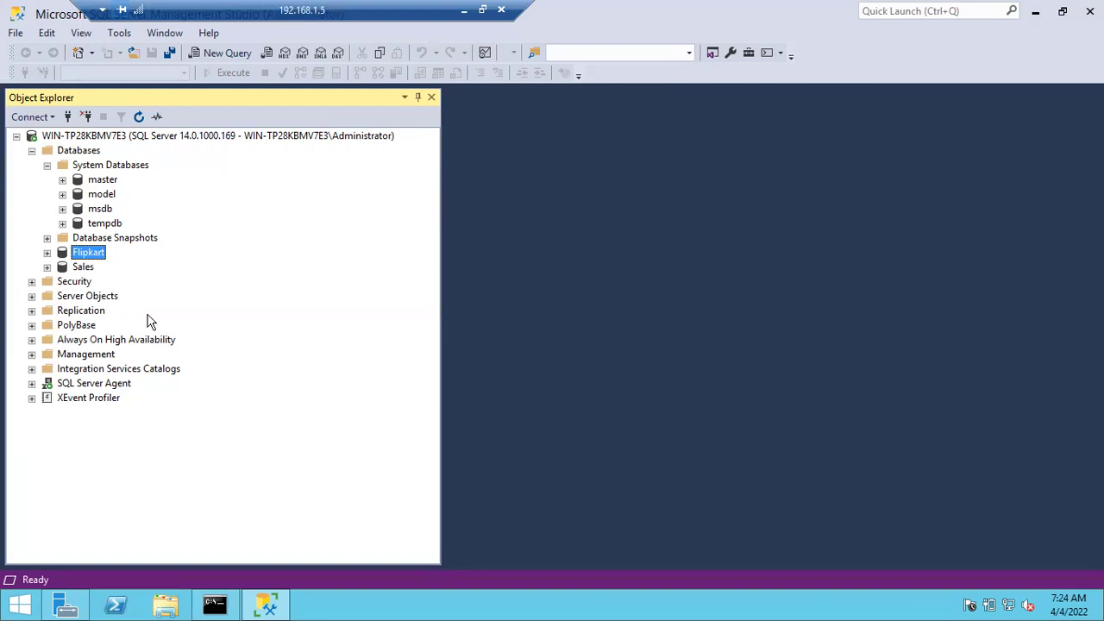
Show Flipkart's maximized Database Properties Files page with the Flipkart.mdf and Flipkart_log.ldf paths
right_click(83, 258)
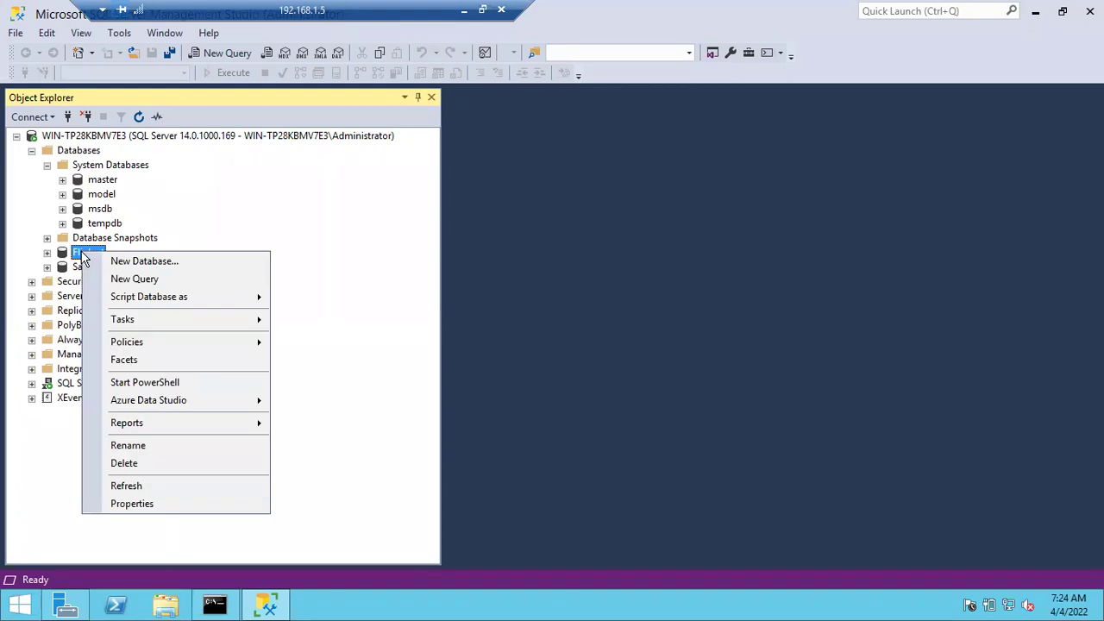
left_click(142, 505)
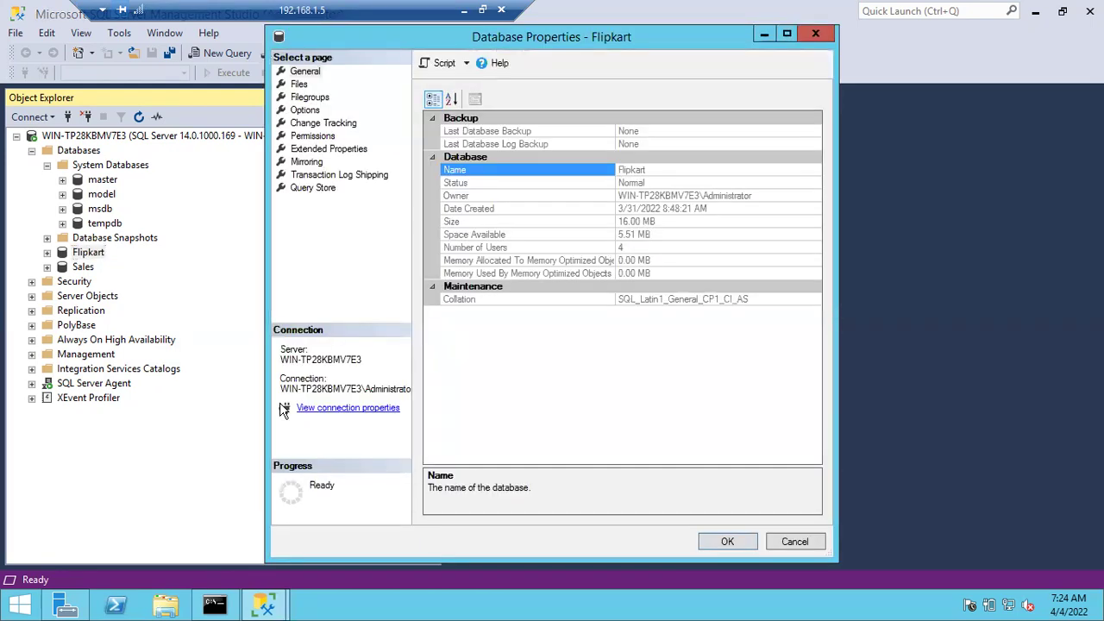
left_click(302, 85)
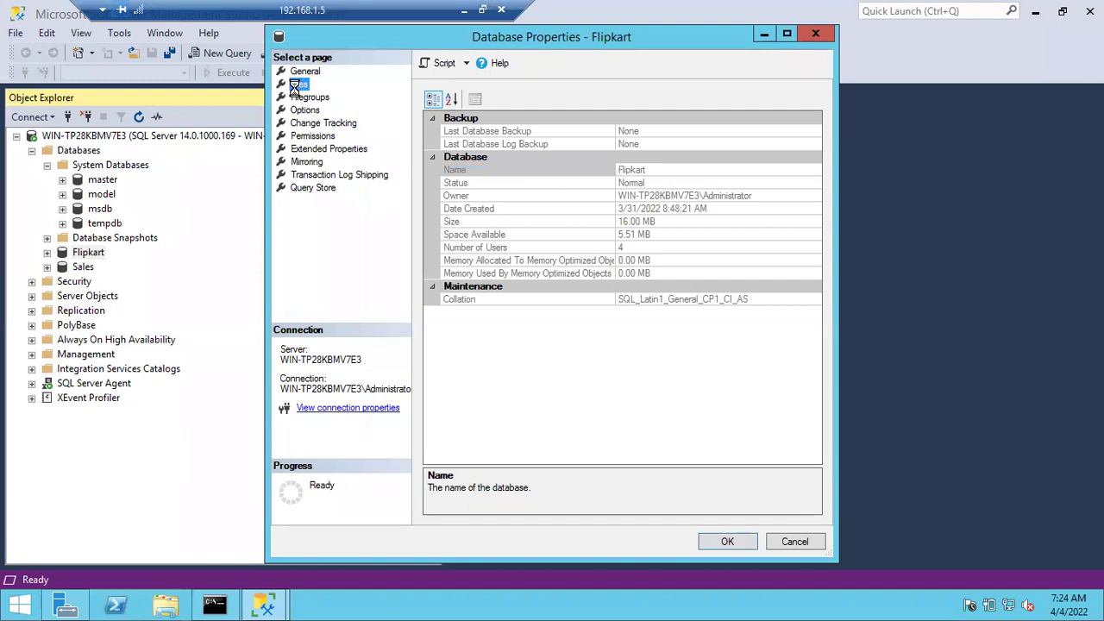
left_click(790, 34)
left_click(582, 170)
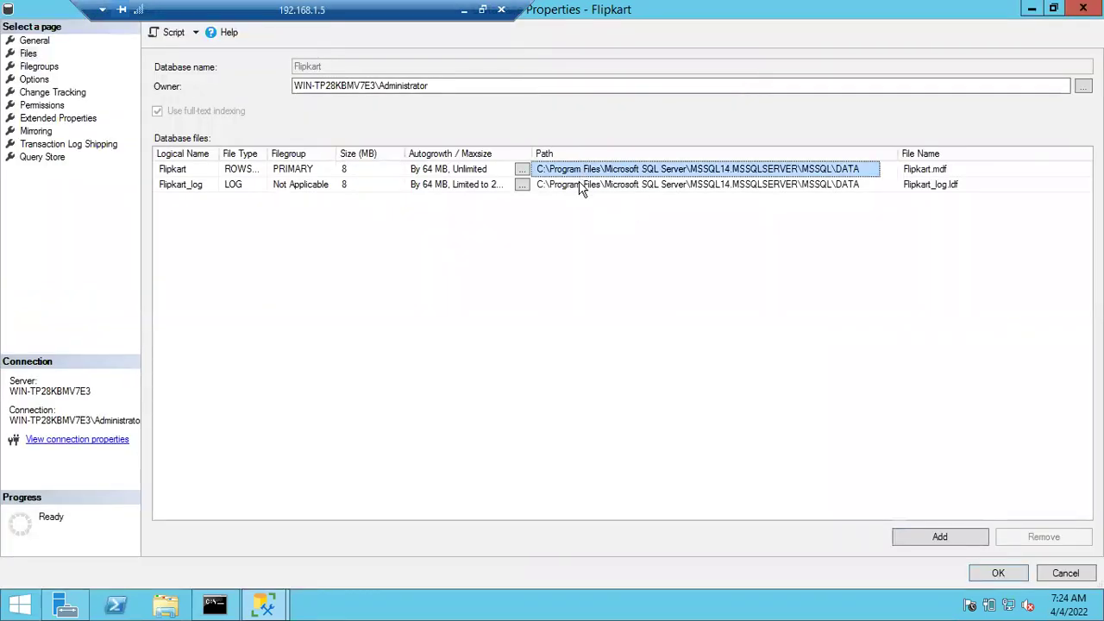
left_click(583, 185)
left_click(592, 170)
left_click(586, 186)
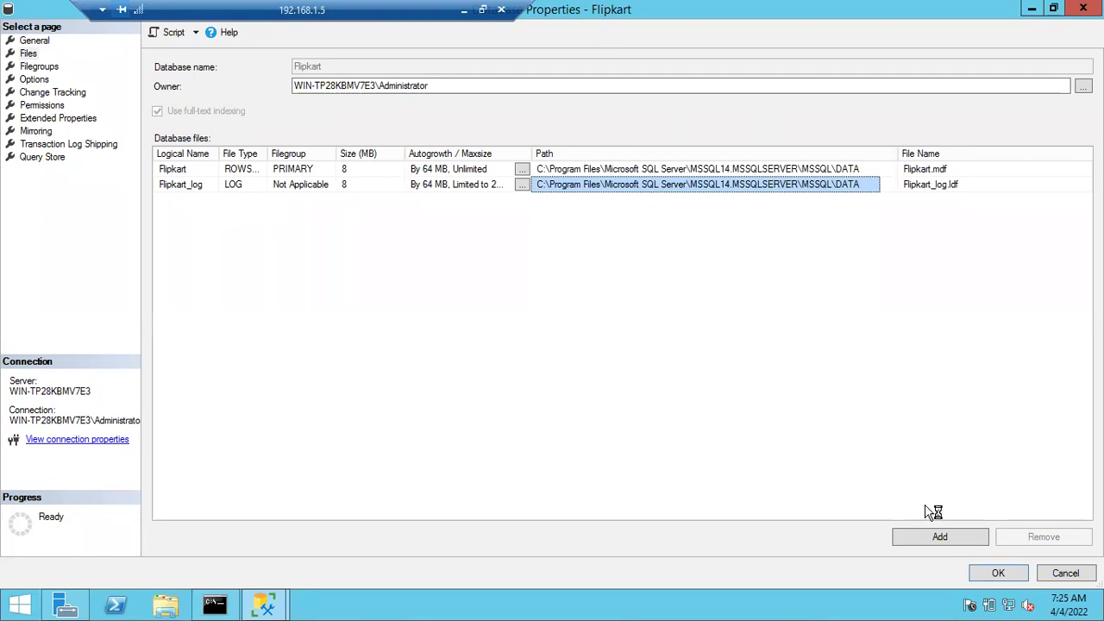
left_click(1053, 573)
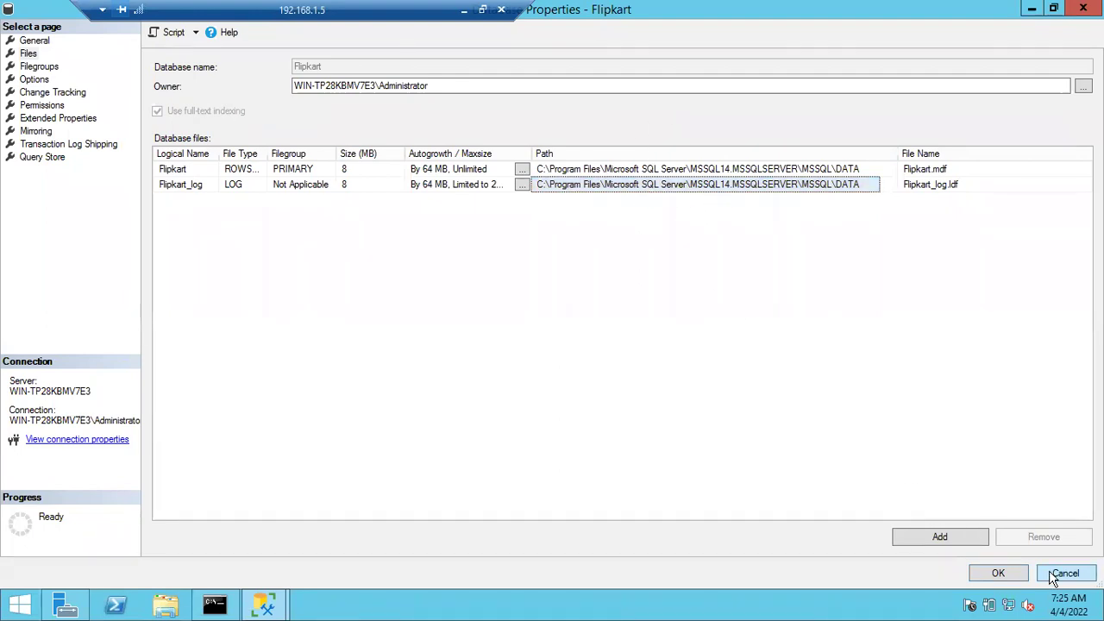
left_click(1052, 574)
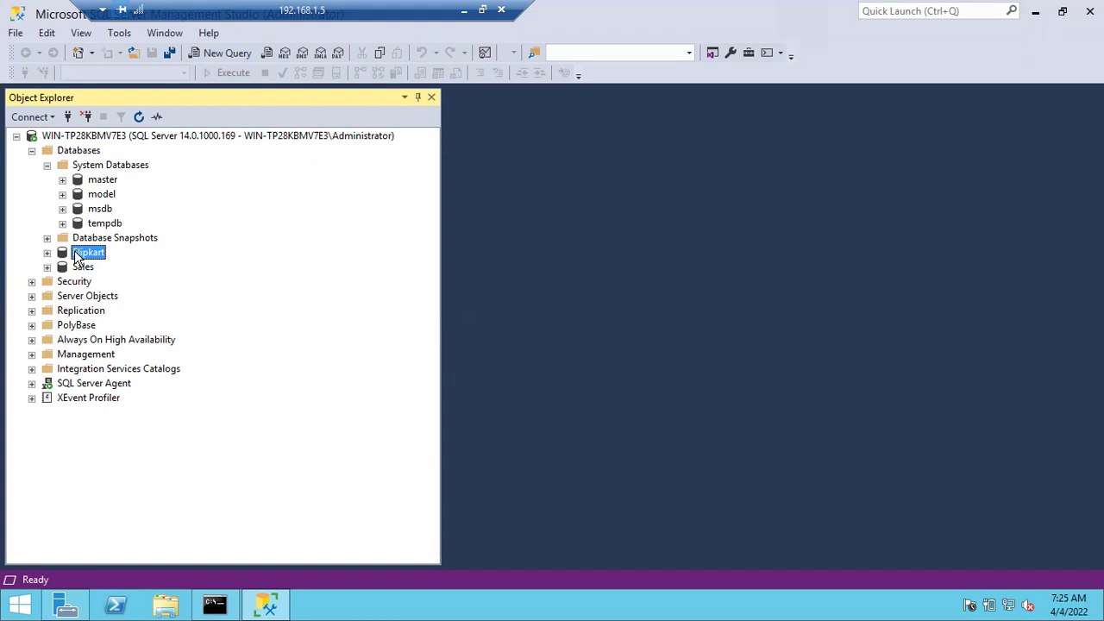
Select System Databases, master, model, and then the Databases folder in Object Explorer
left_click(99, 166)
left_click(97, 180)
left_click(104, 194)
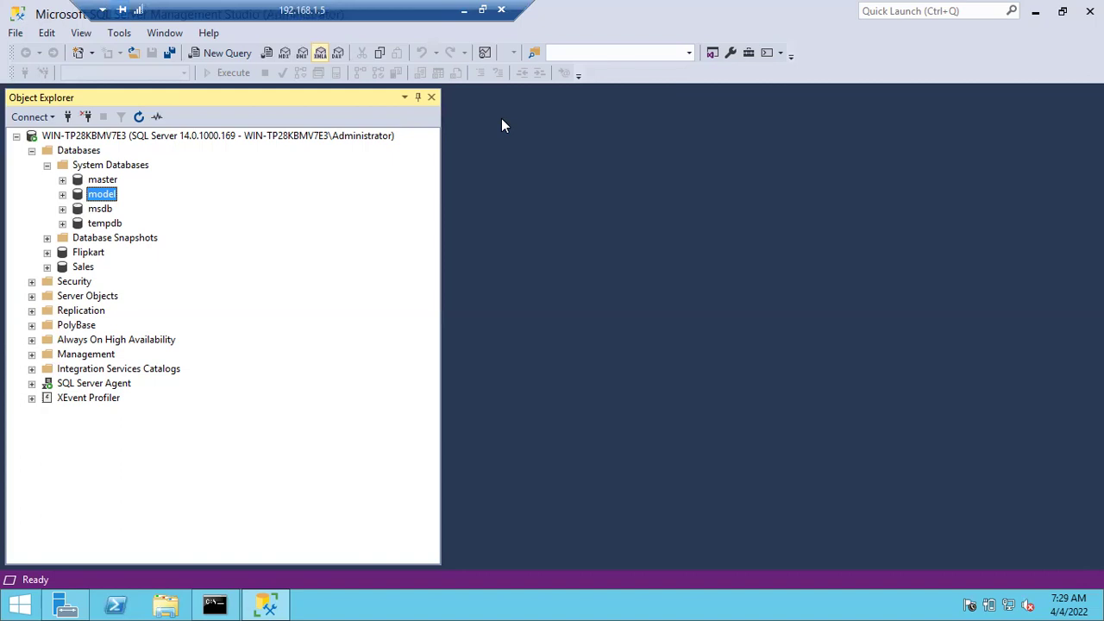
left_click(87, 151)
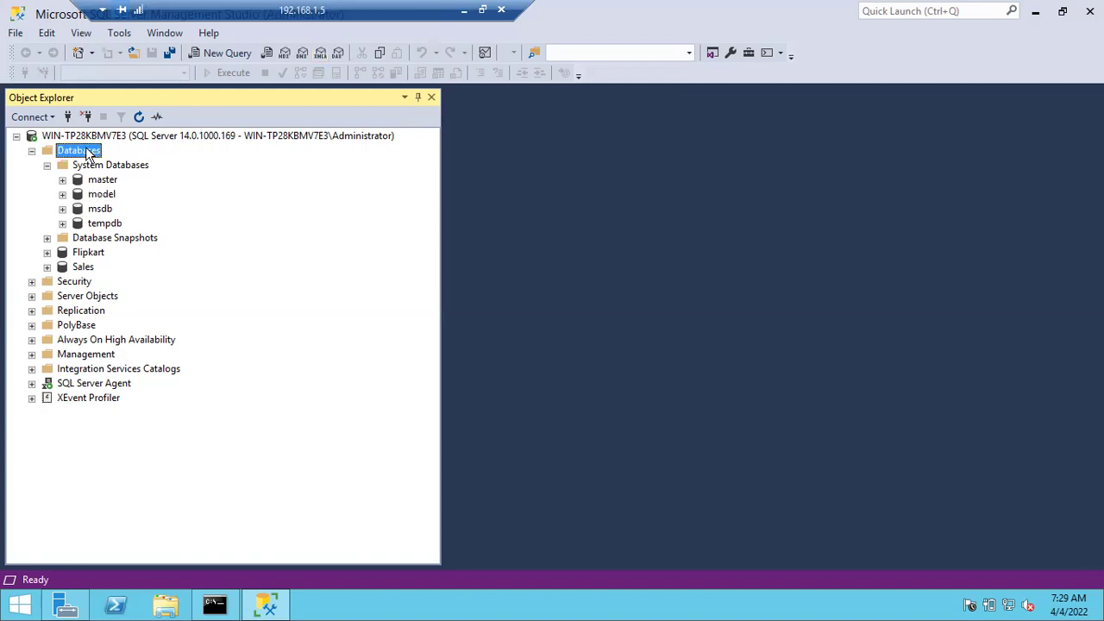
Open a maximized New Database dialog from the Databases node's context menu
right_click(86, 151)
left_click(139, 163)
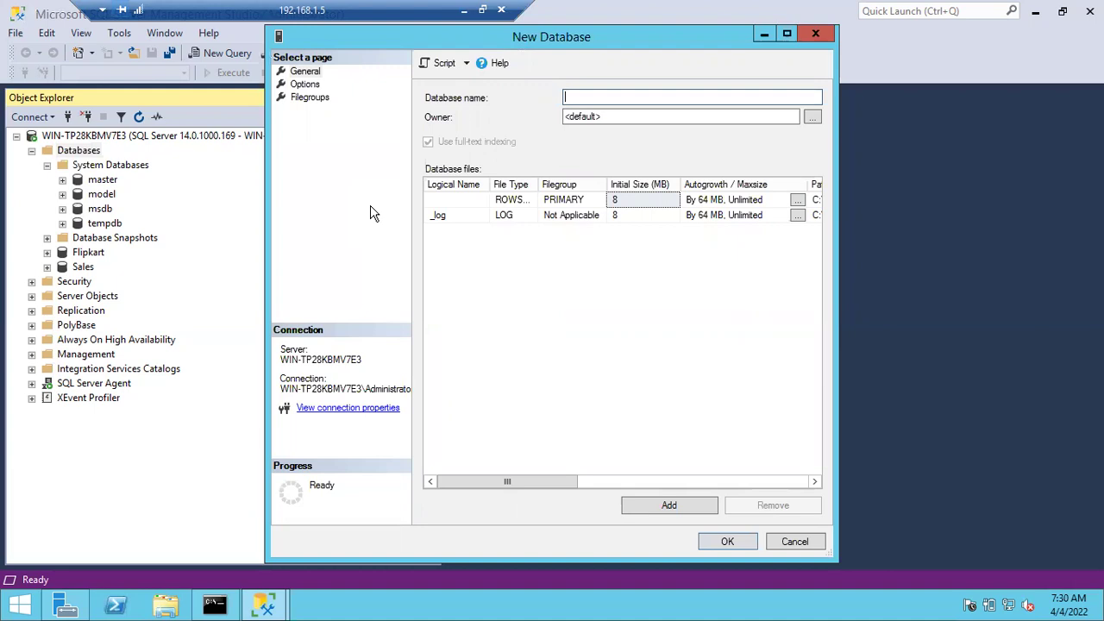
left_click(790, 36)
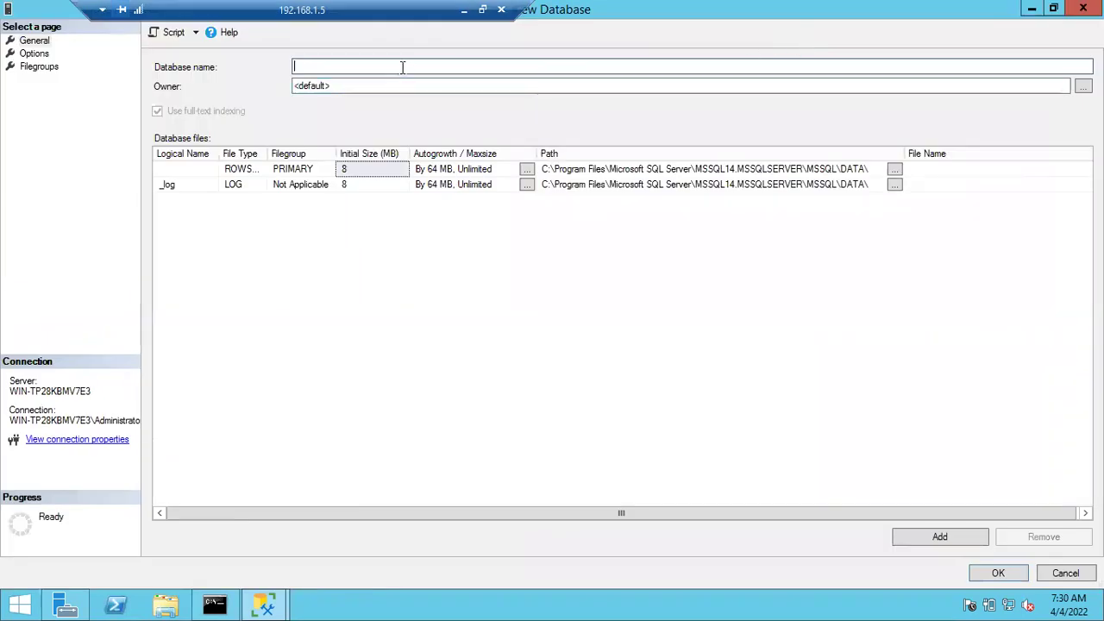
Name the new database GPay and select its default data and log file paths
type("GPay")
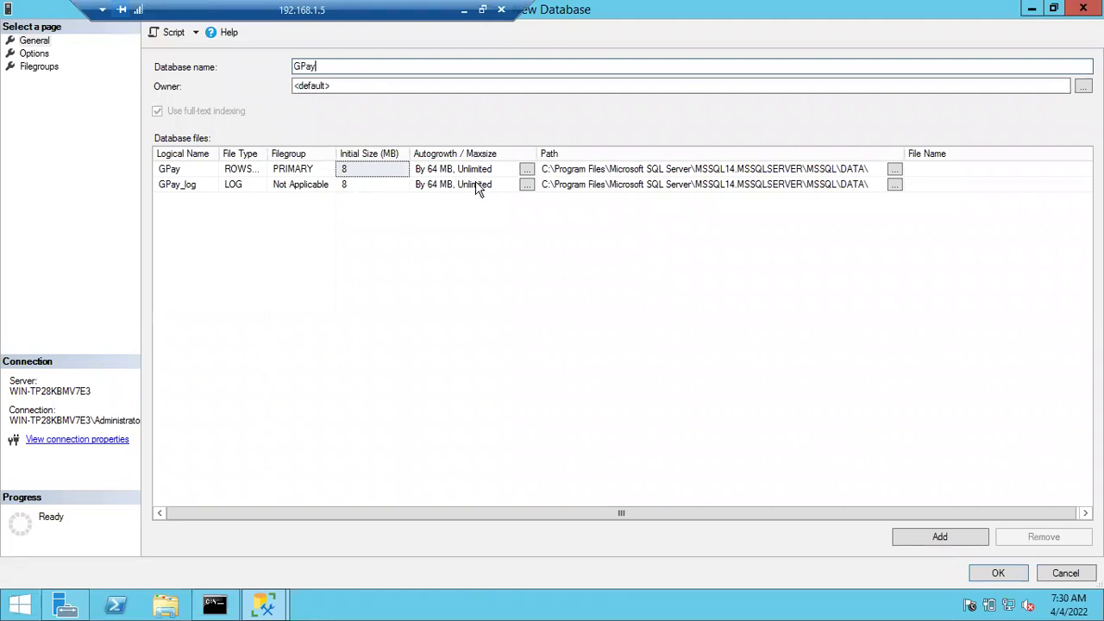
left_click(692, 168)
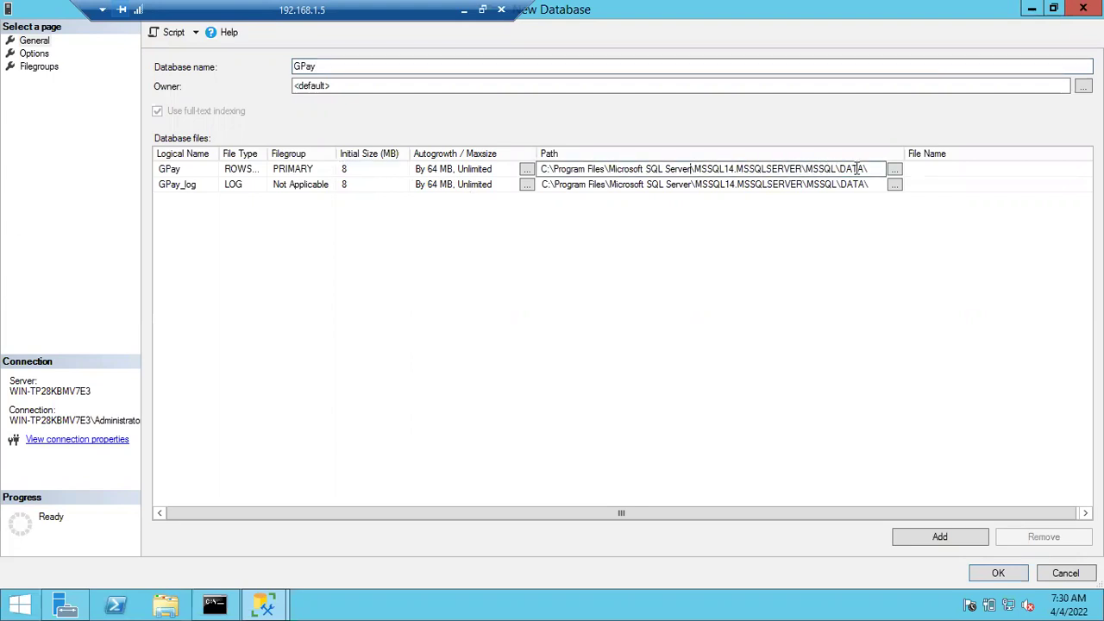
left_click_drag(873, 166, 543, 167)
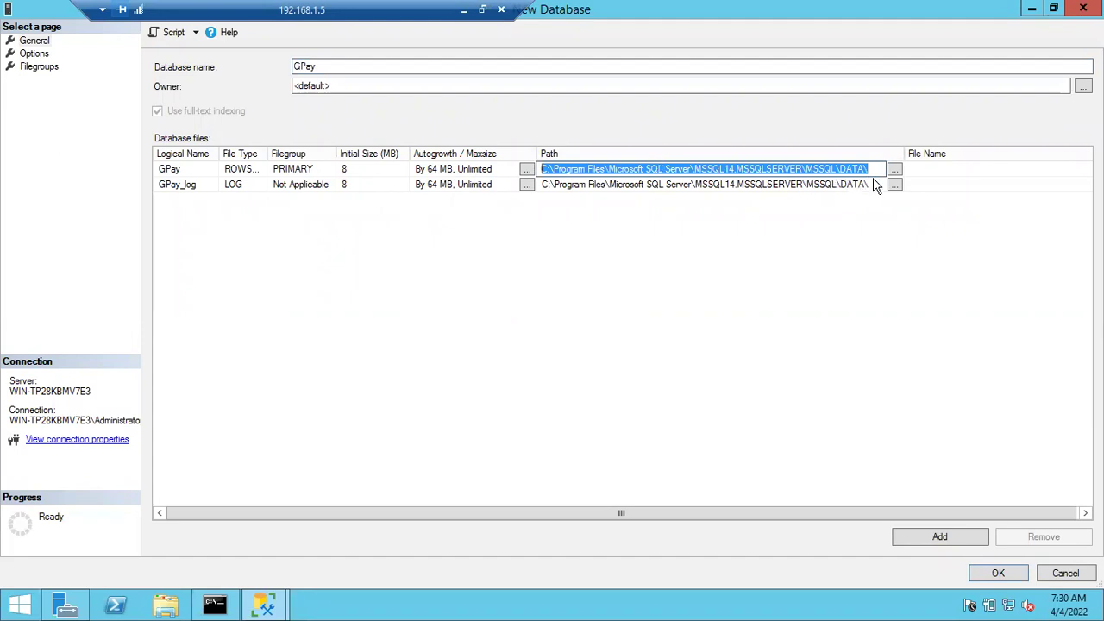
left_click(873, 184)
left_click_drag(868, 184, 529, 180)
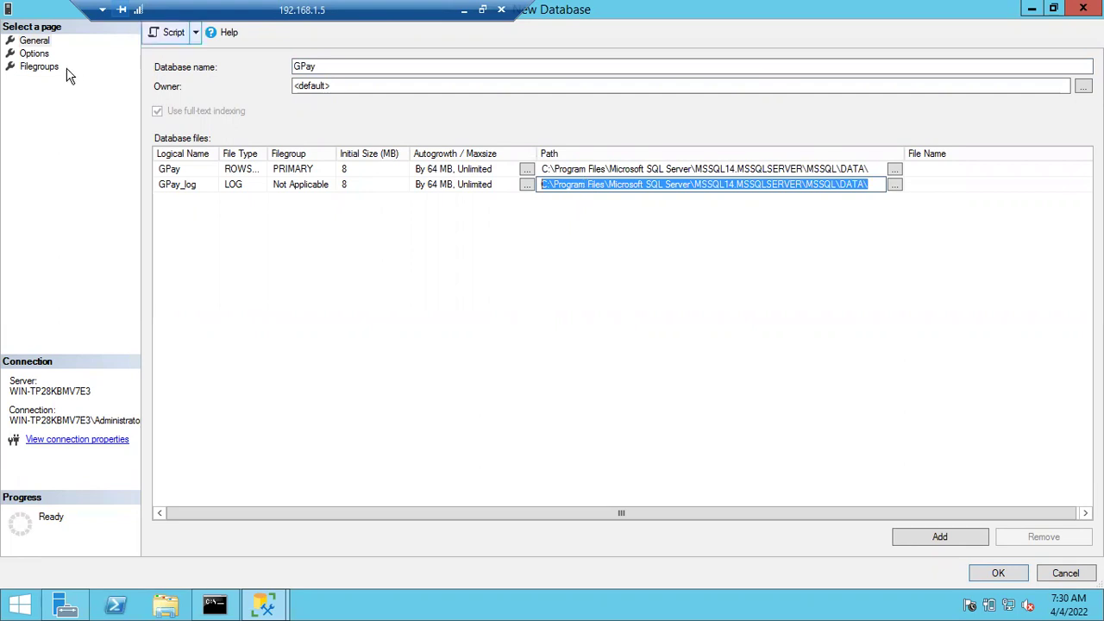
Browse the GPay Options page, then cancel the New Database dialog
left_click(31, 54)
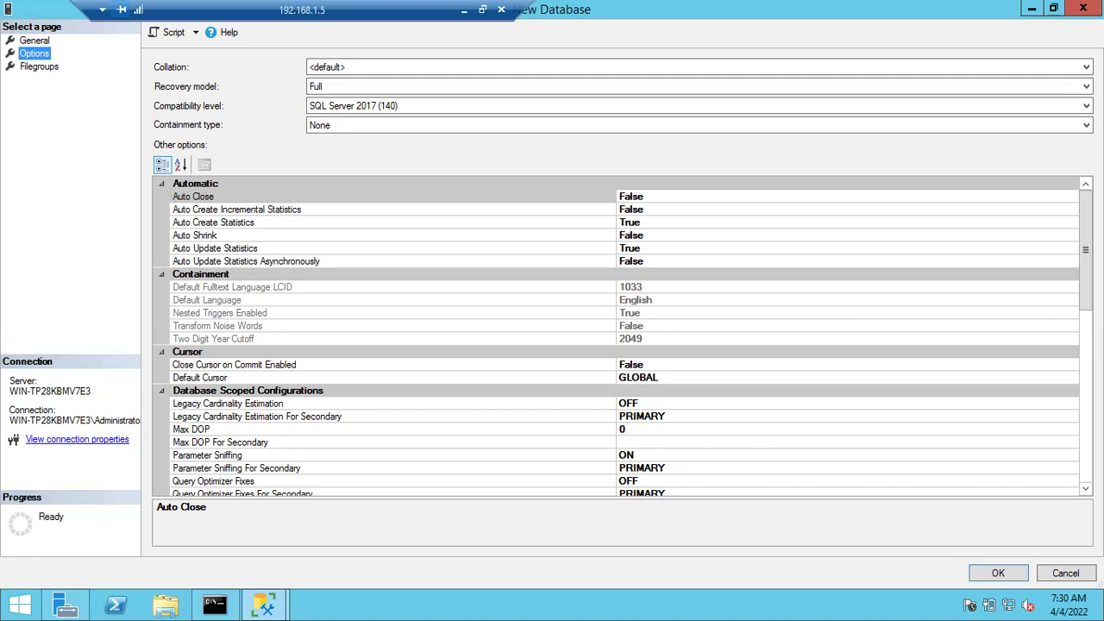
left_click_drag(1085, 198, 1084, 236)
scroll(1085, 236, "up", 3)
left_click(1065, 572)
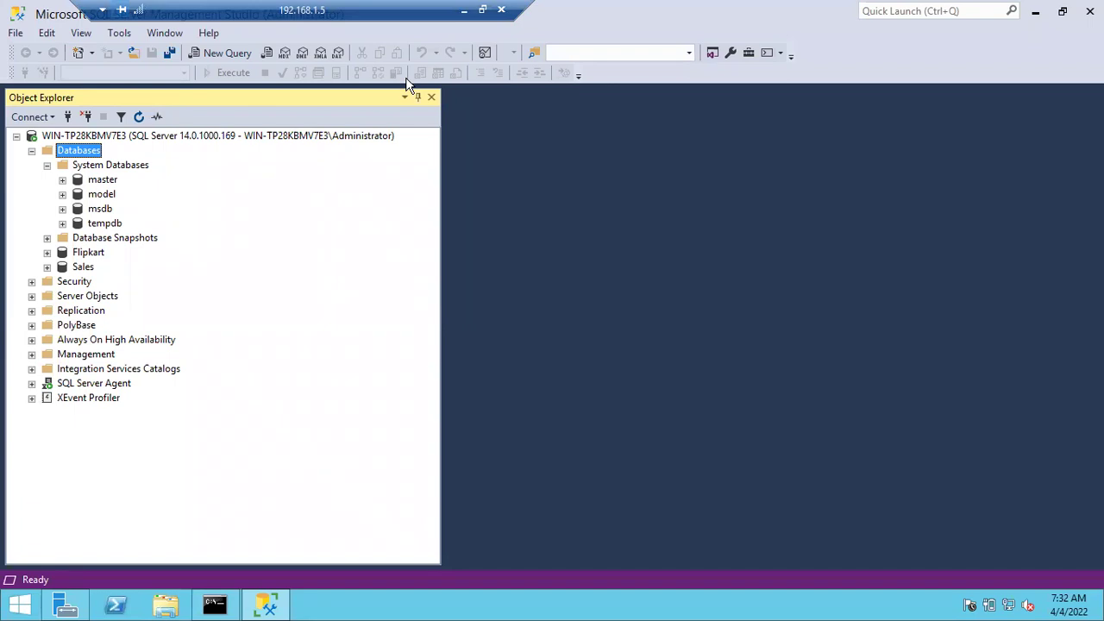
Open the Databases node's context menu in Object Explorer
right_click(79, 152)
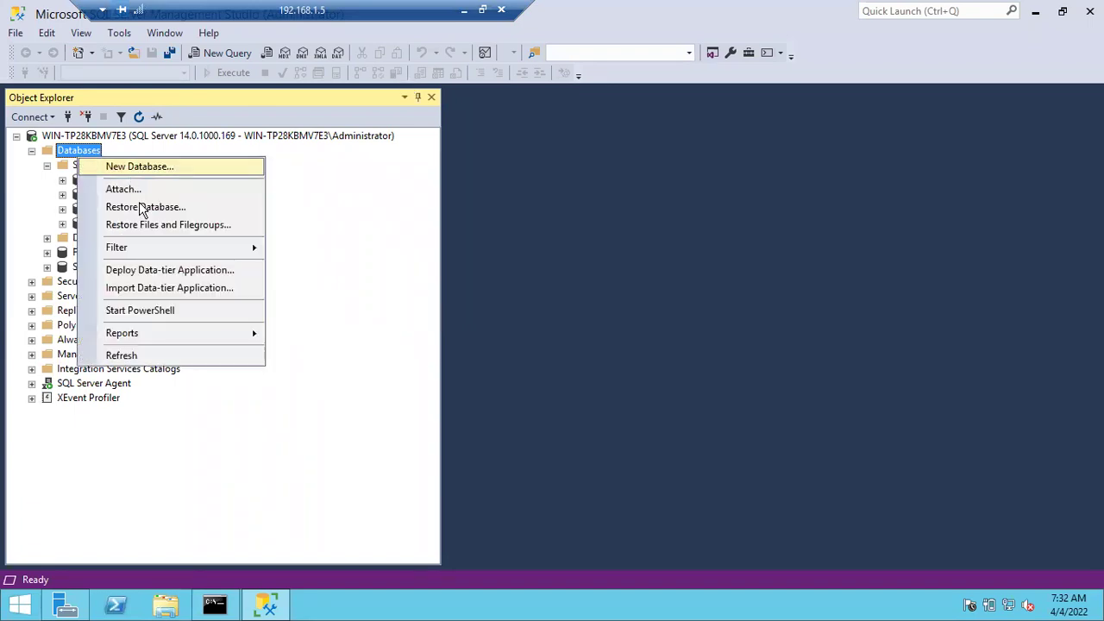
left_click(142, 168)
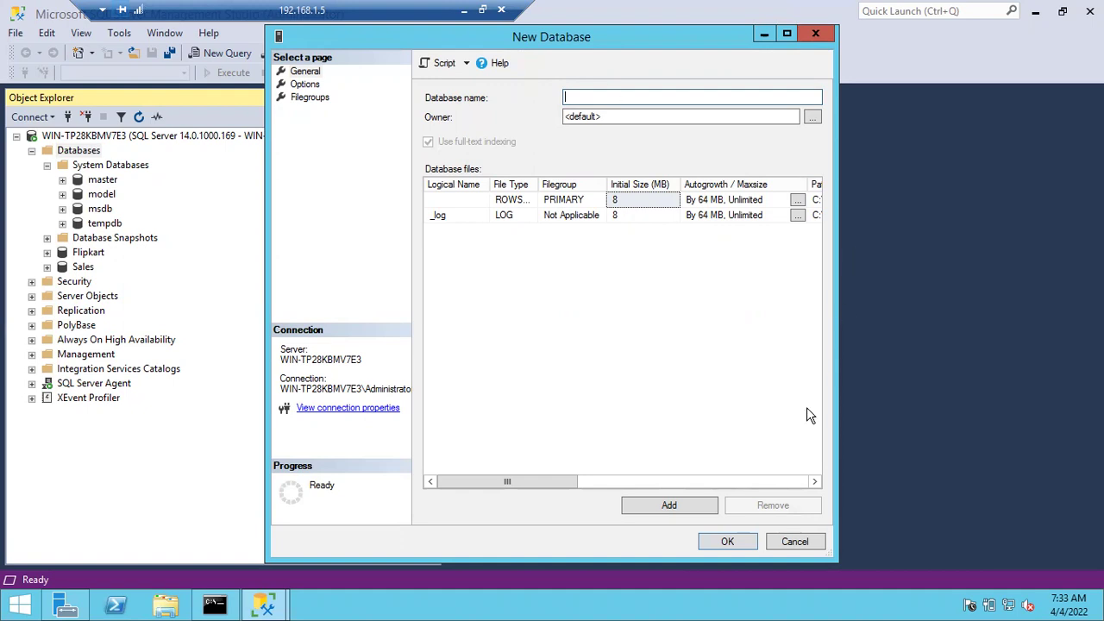
left_click(794, 542)
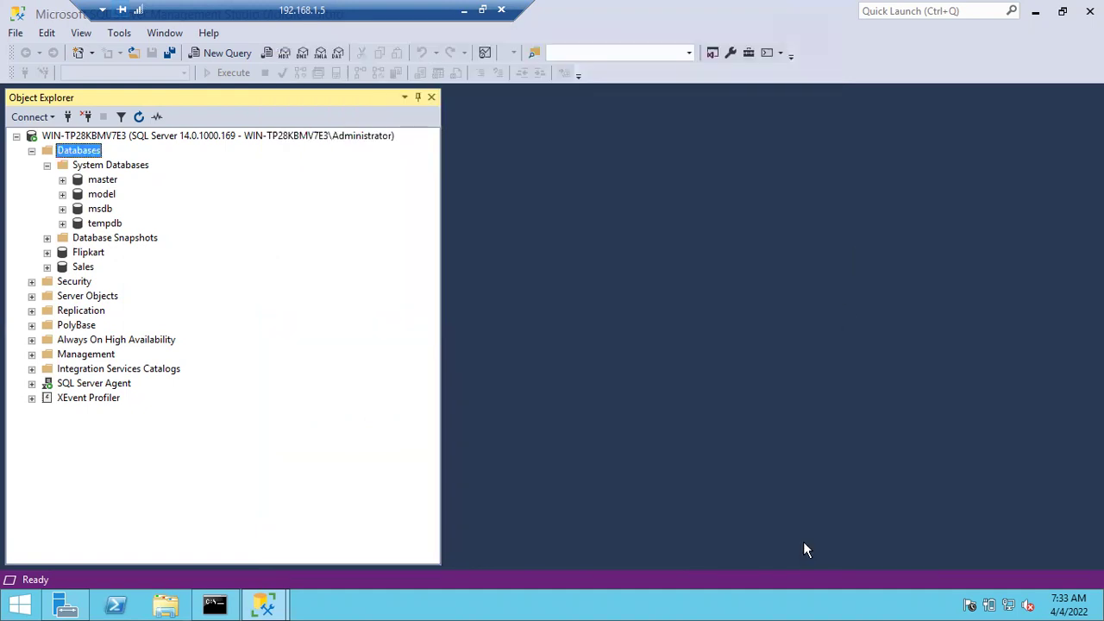